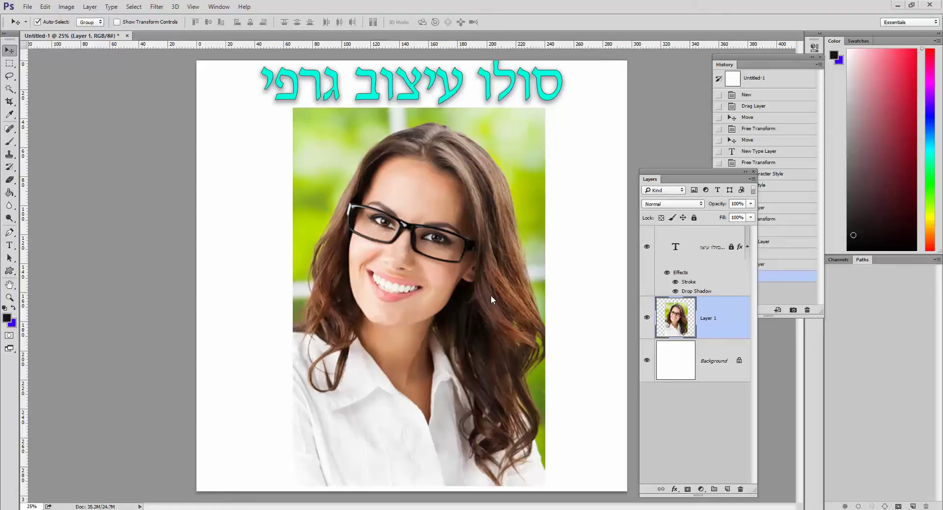
Duplicate the portrait layer, hide the copy, and move it below Layer 1
{"action": "left_click_drag", "start_coordinate": [698, 172], "coordinate": [716, 121]}
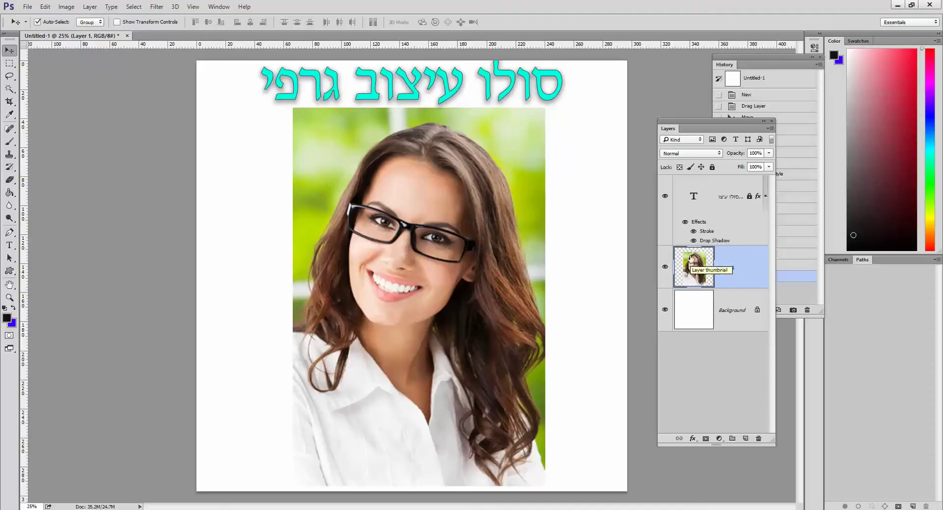
{"action": "left_click_drag", "start_coordinate": [691, 258], "coordinate": [745, 438]}
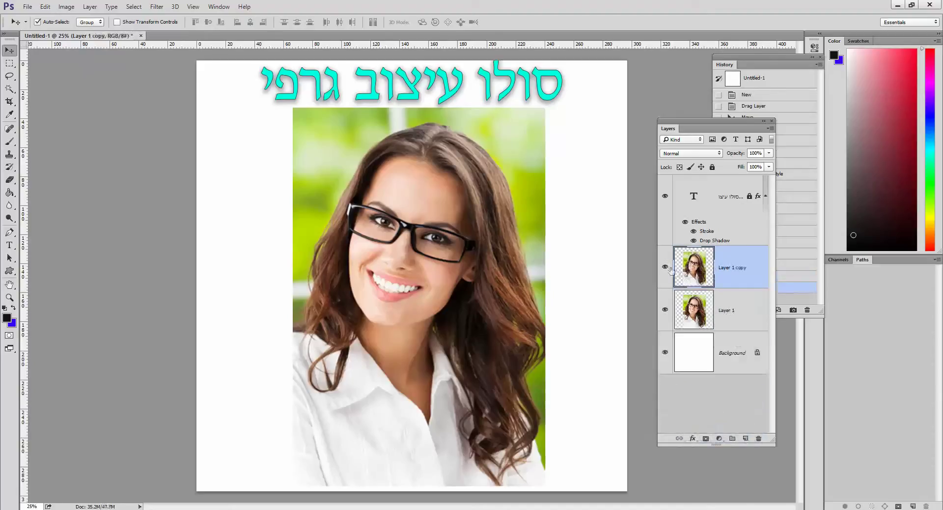
{"action": "left_click_drag", "start_coordinate": [467, 217], "coordinate": [420, 230]}
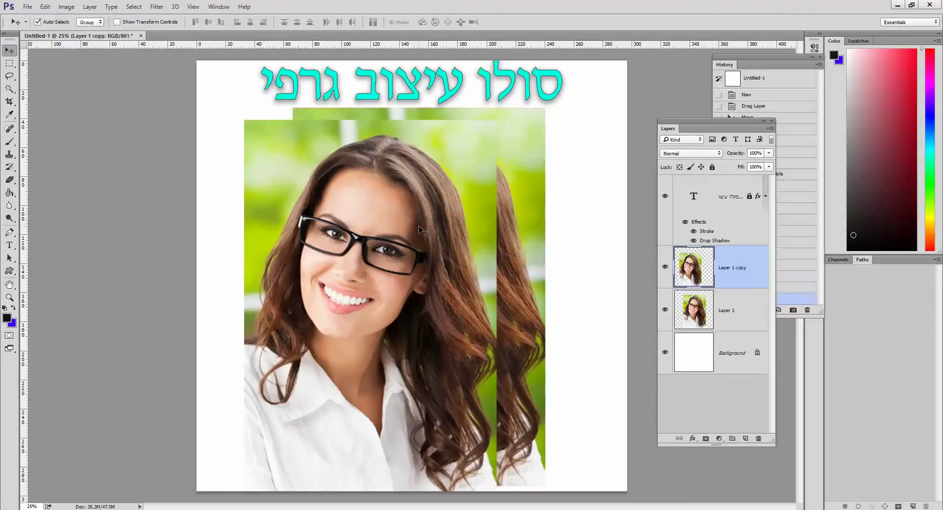
{"action": "key", "text": "ctrl+z"}
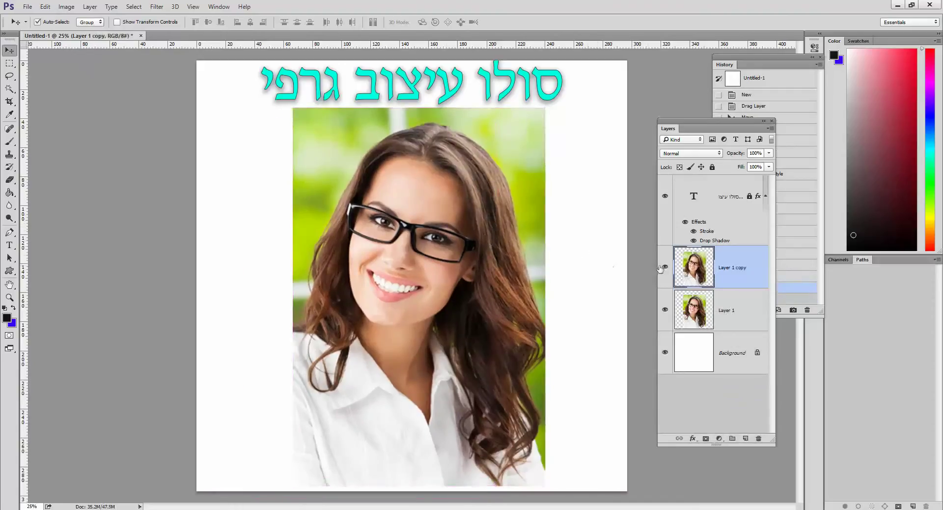
{"action": "left_click", "coordinate": [666, 267]}
{"action": "left_click_drag", "start_coordinate": [722, 309], "coordinate": [724, 263]}
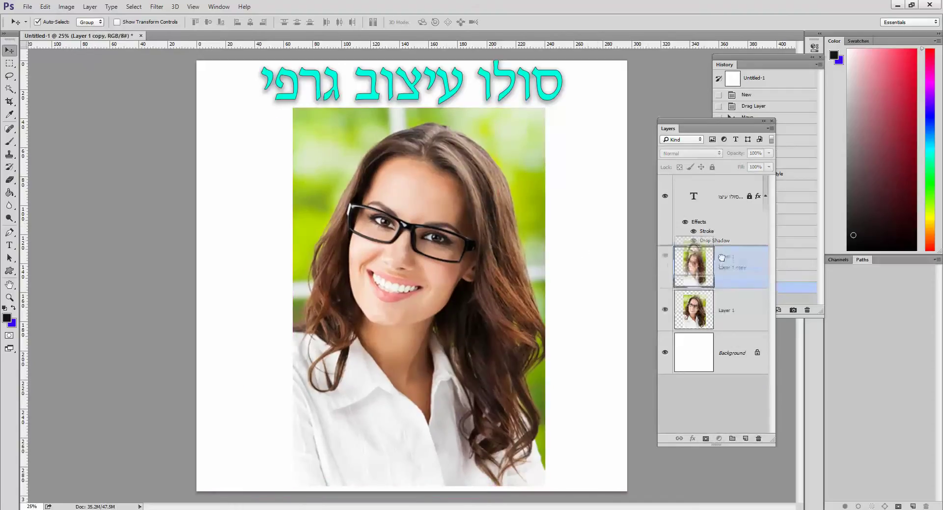
Rename the hidden copy to המשוכפלת and reselect Layer 1
{"action": "double_click", "coordinate": [725, 311]}
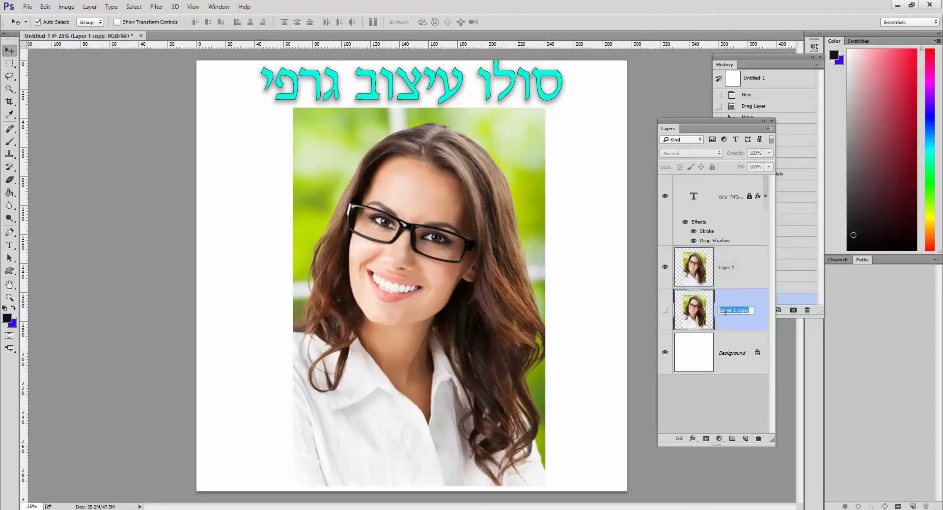
{"action": "key", "text": "BackSpace"}
{"action": "type", "text": "שחו"}
{"action": "type", "text": "ו"}
{"action": "type", "text": "כפלת"}
{"action": "key", "text": "Return"}
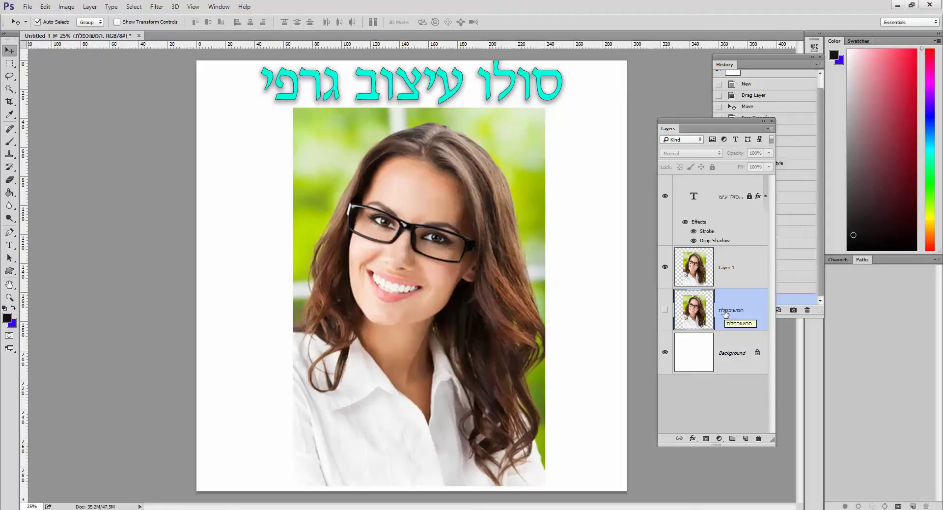
{"action": "left_click", "coordinate": [729, 271]}
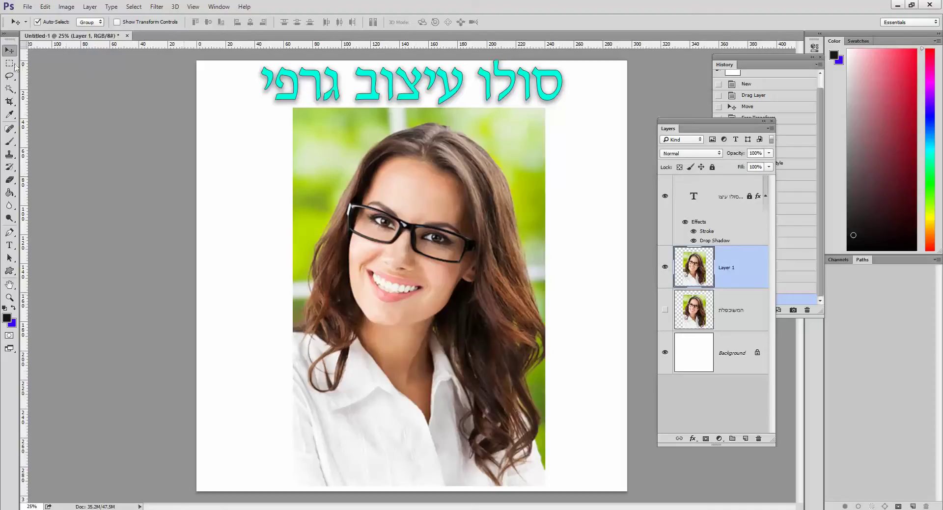
Delete vertical and horizontal marquee strips from Layer 1 to split the portrait into tiles
{"action": "key", "text": "m"}
{"action": "left_click_drag", "start_coordinate": [337, 94], "coordinate": [356, 490]}
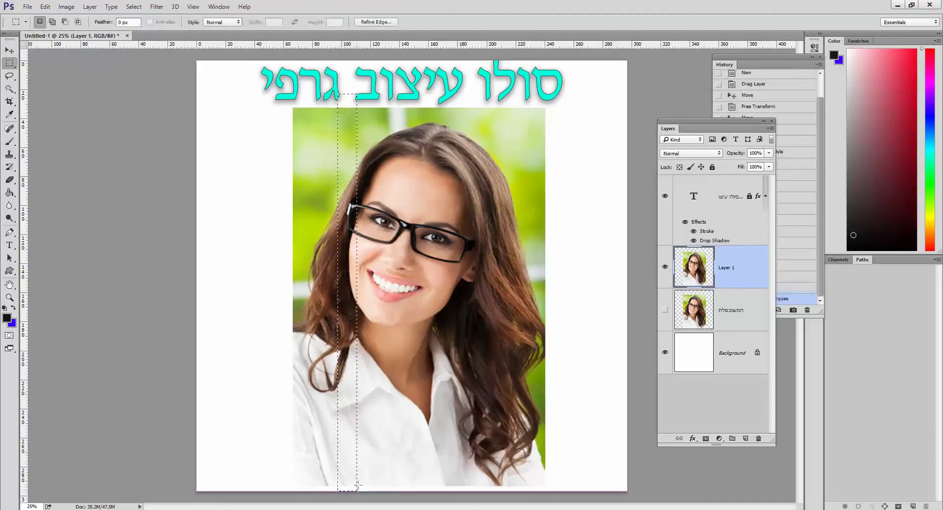
{"action": "key", "text": "Delete"}
{"action": "left_click_drag", "start_coordinate": [248, 385], "coordinate": [580, 410]}
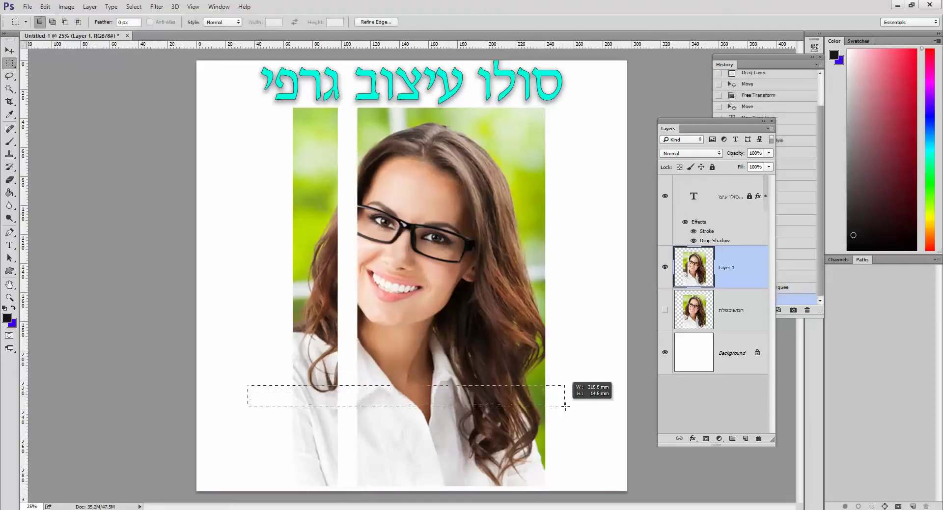
{"action": "key", "text": "Delete"}
{"action": "left_click_drag", "start_coordinate": [274, 213], "coordinate": [600, 234]}
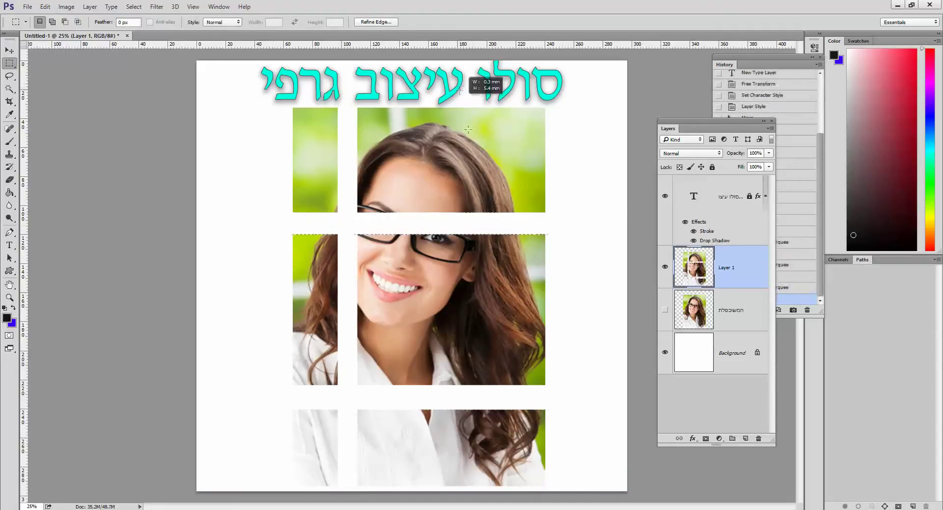
{"action": "left_click_drag", "start_coordinate": [460, 88], "coordinate": [490, 490]}
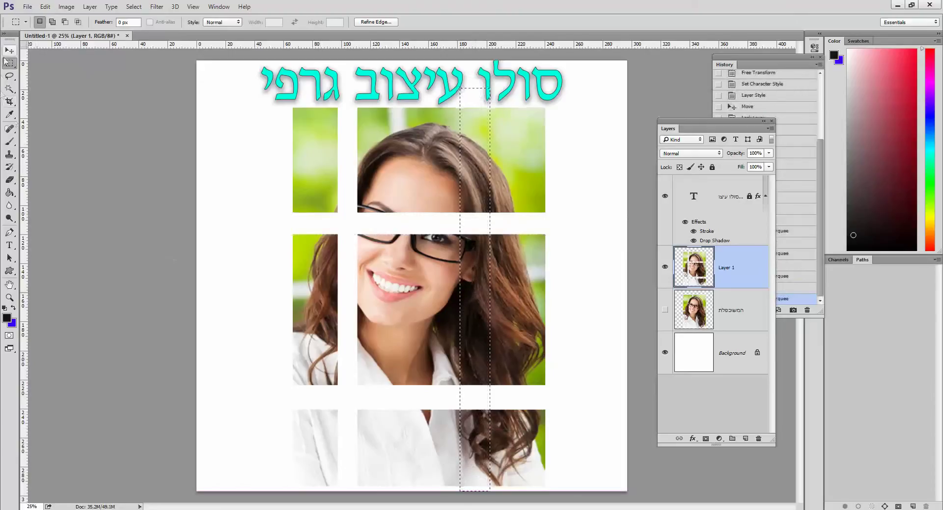
{"action": "key", "text": "Delete"}
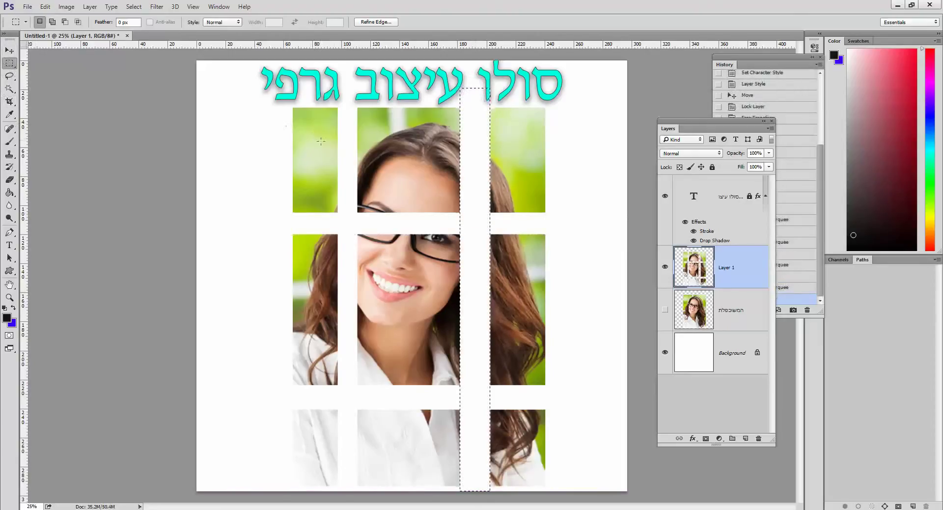
Load the tiles as a selection and add a new empty layer named הצללה
{"action": "left_click", "coordinate": [696, 277], "text": "ctrl"}
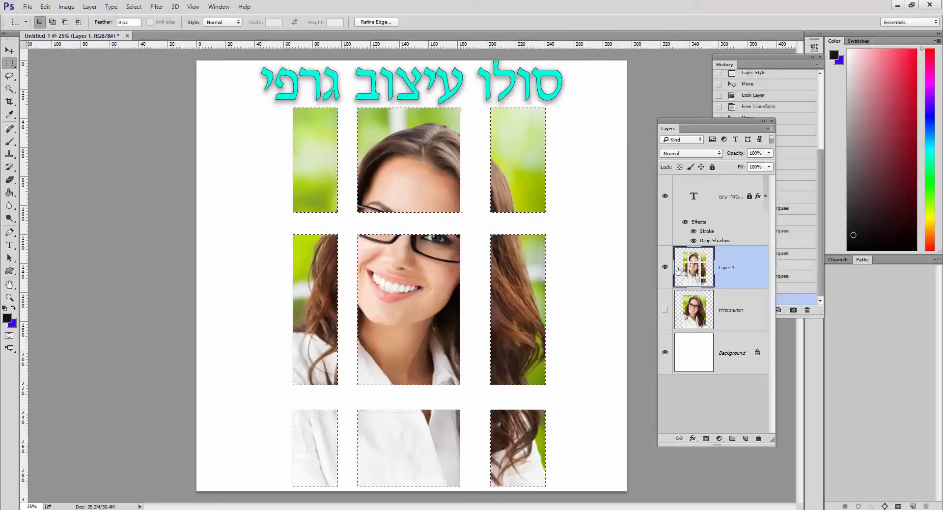
{"action": "left_click", "coordinate": [746, 438]}
{"action": "double_click", "coordinate": [728, 269]}
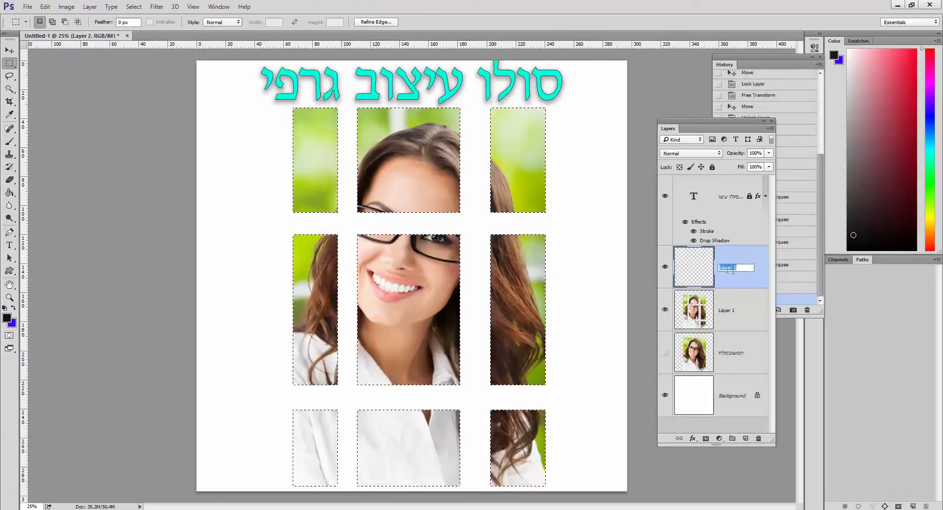
{"action": "type", "text": "הצללה"}
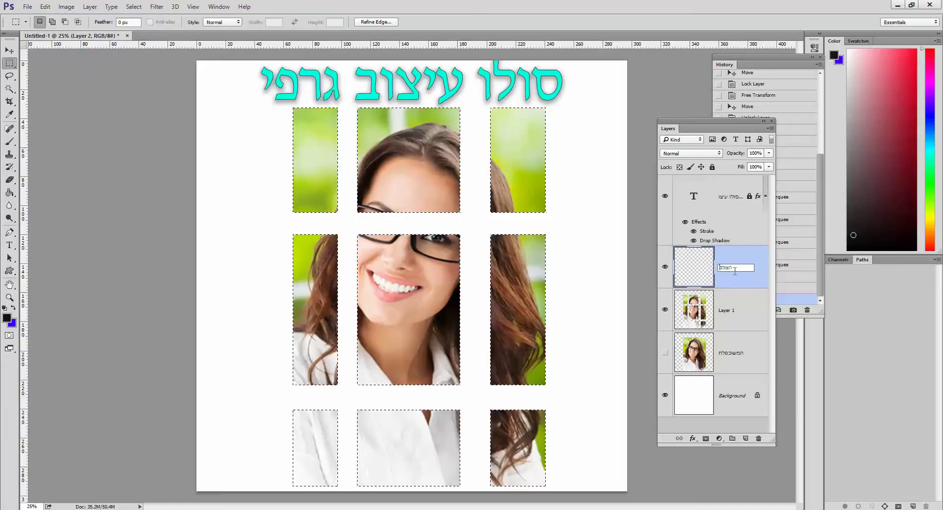
{"action": "key", "text": "Return"}
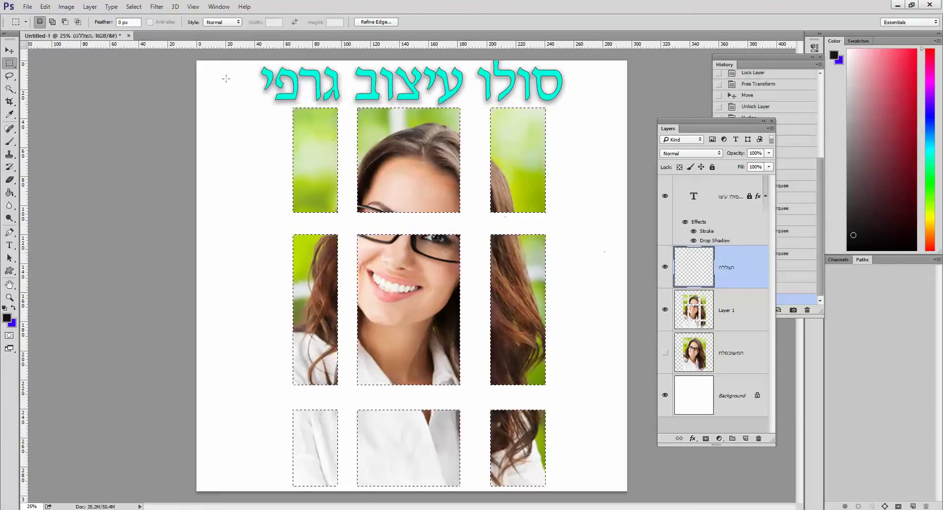
Feather the tile selection with a 45-pixel radius and float the History panel
{"action": "left_click", "coordinate": [133, 6]}
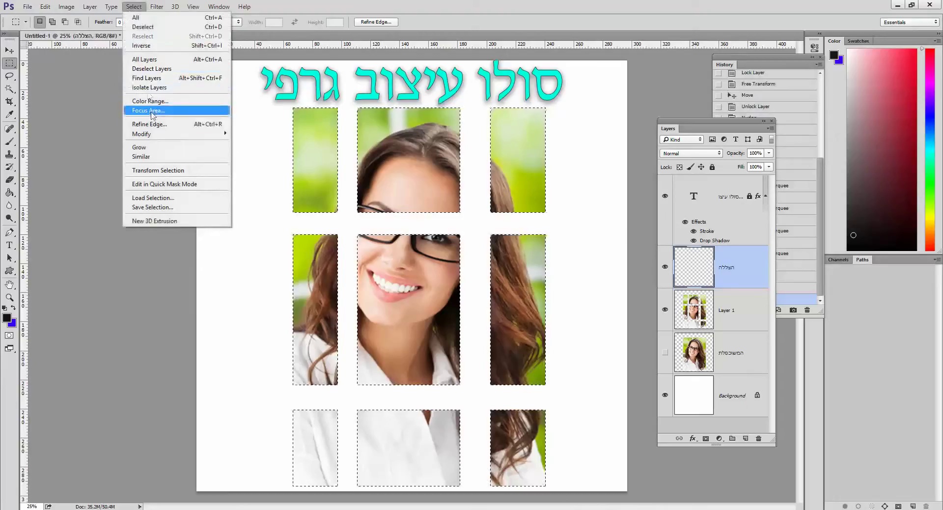
{"action": "mouse_move", "coordinate": [147, 134]}
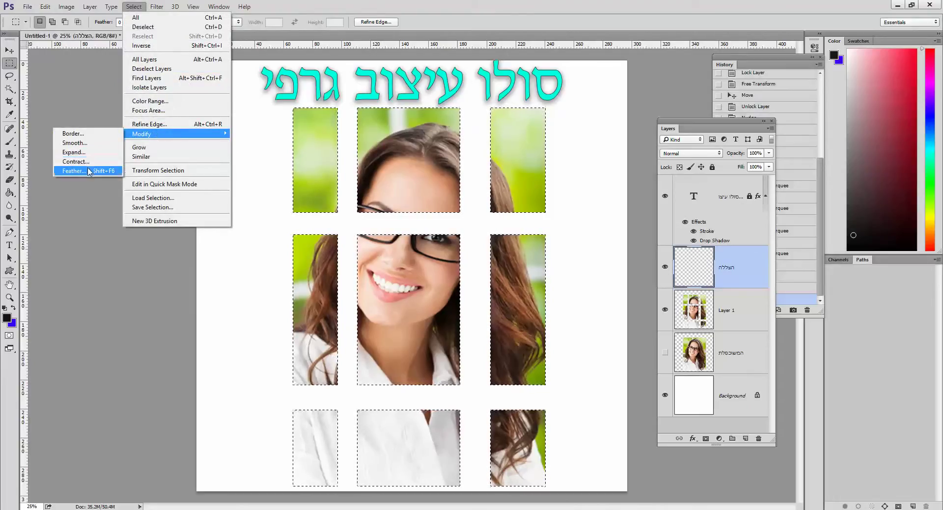
{"action": "left_click", "coordinate": [89, 171]}
{"action": "type", "text": "45"}
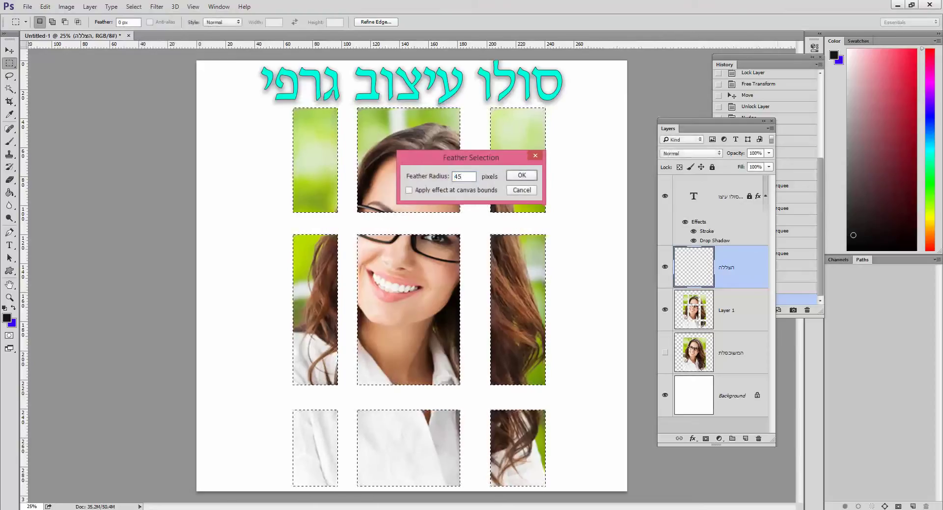
{"action": "key", "text": "Return"}
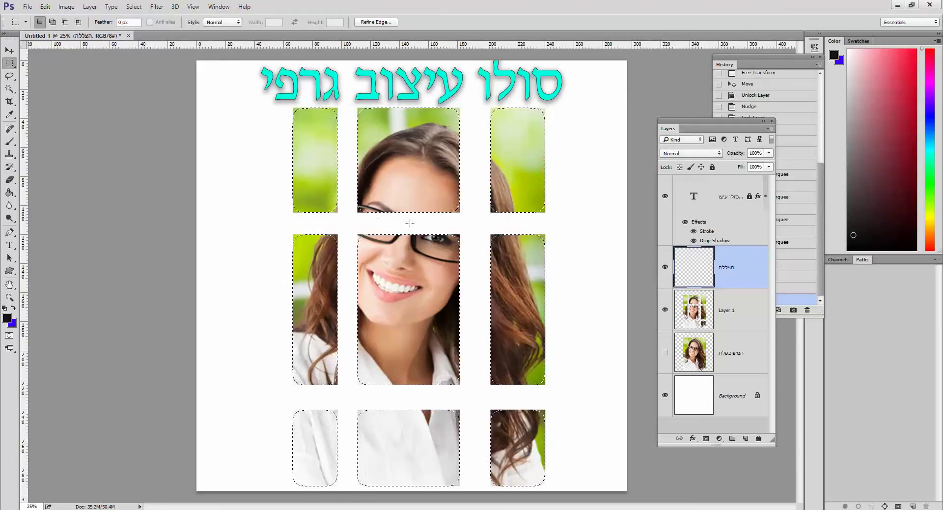
{"action": "left_click_drag", "start_coordinate": [742, 67], "coordinate": [105, 92]}
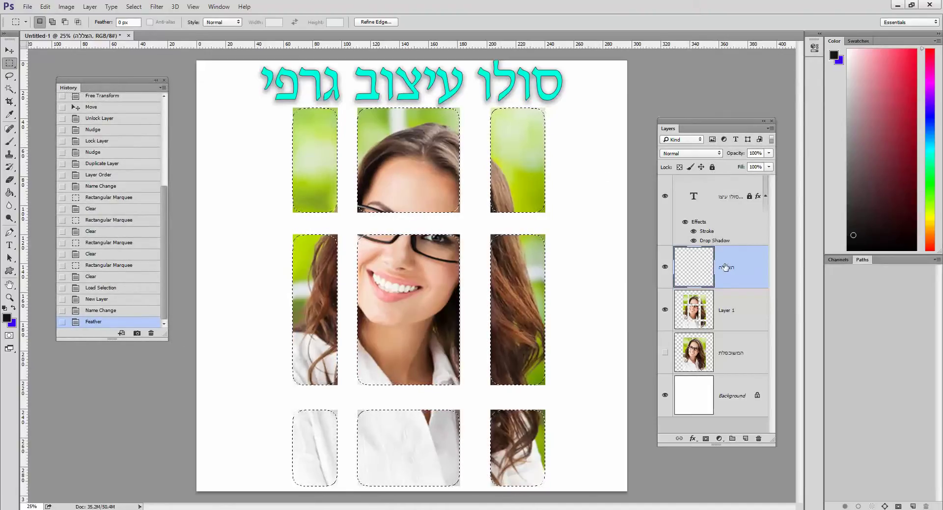
Fill the feathered selection on הצללה with Black, Normal mode, 100% opacity
{"action": "left_click", "coordinate": [45, 6]}
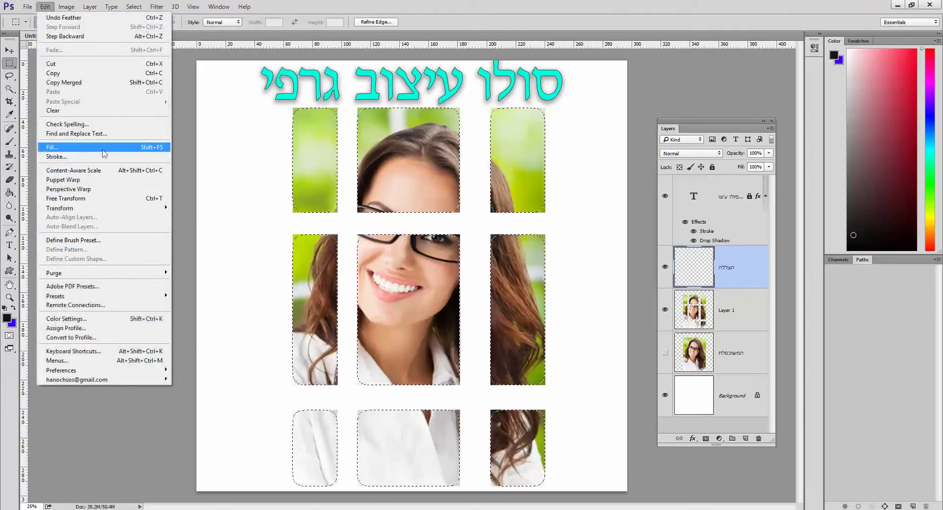
{"action": "left_click", "coordinate": [130, 147]}
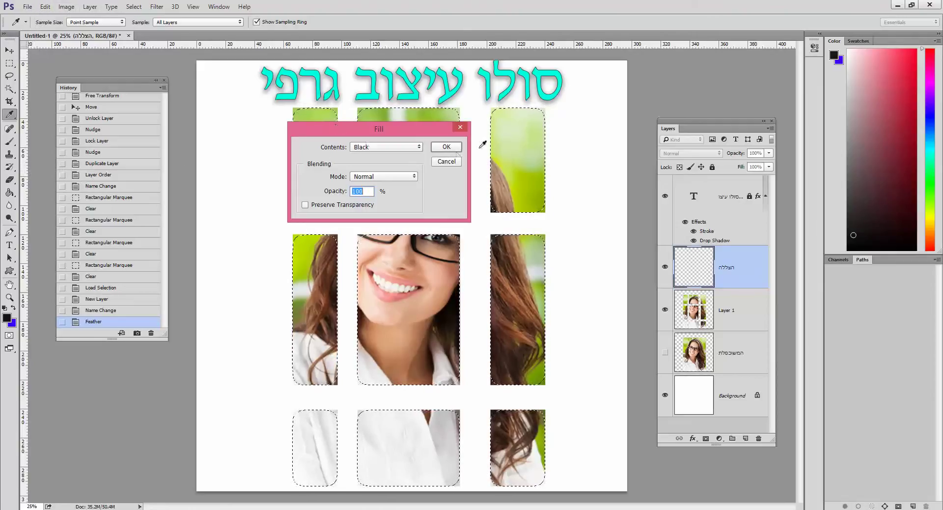
{"action": "left_click", "coordinate": [446, 147]}
{"action": "key", "text": "m"}
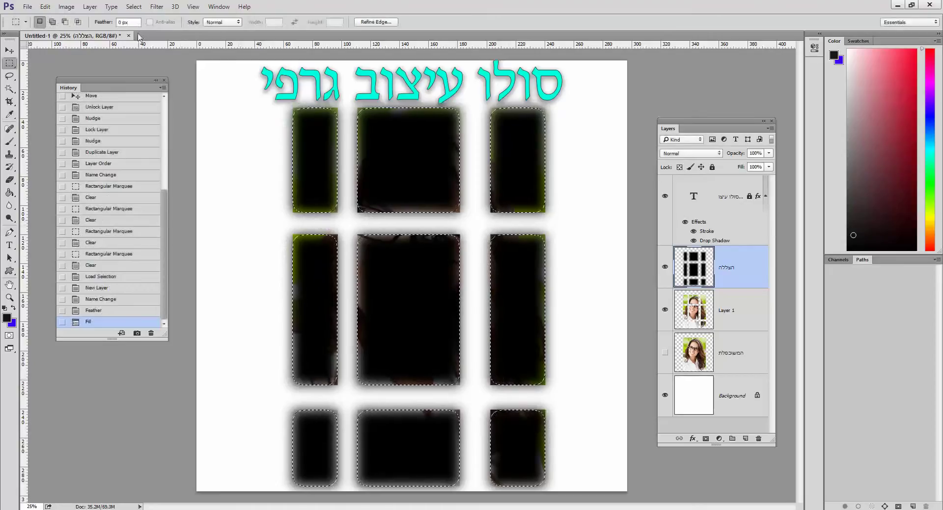
Deselect, move Layer 1 above הצללה, and make the backup portrait copy visible
{"action": "left_click", "coordinate": [133, 7]}
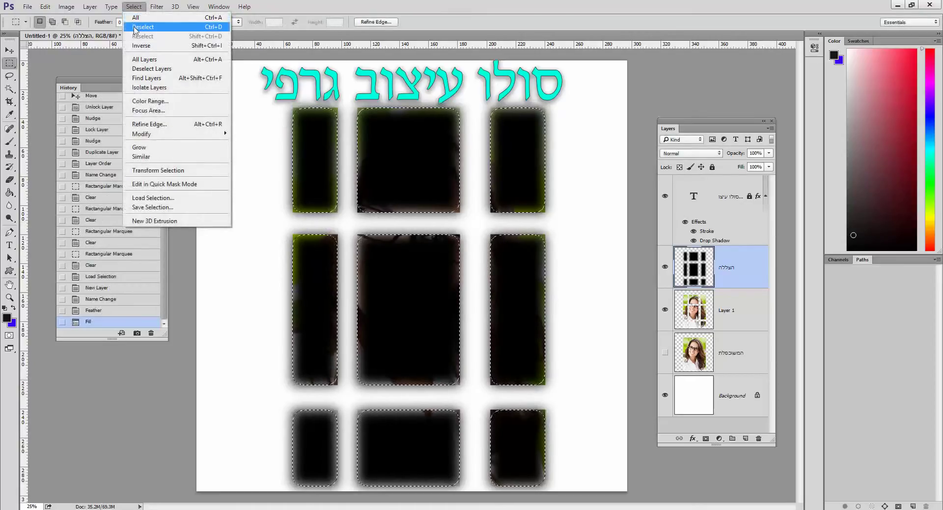
{"action": "left_click", "coordinate": [140, 27]}
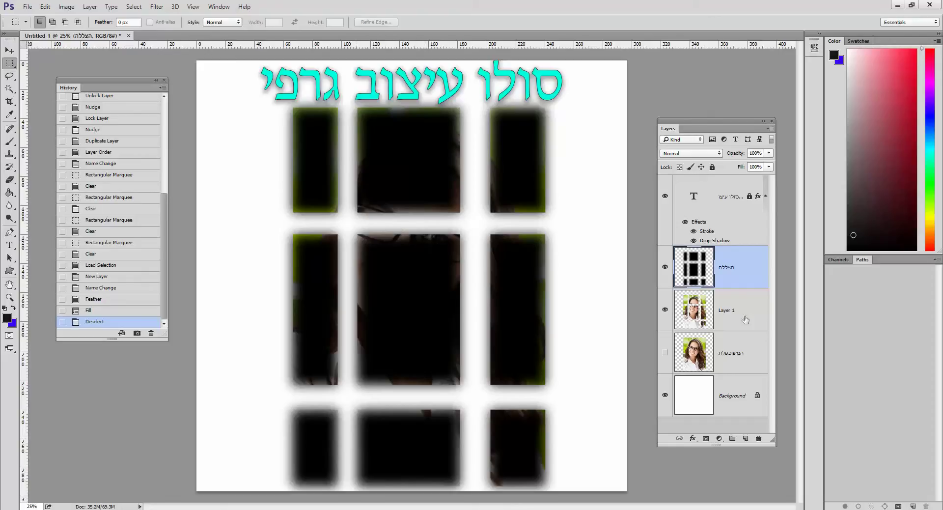
{"action": "left_click_drag", "start_coordinate": [742, 325], "coordinate": [738, 255]}
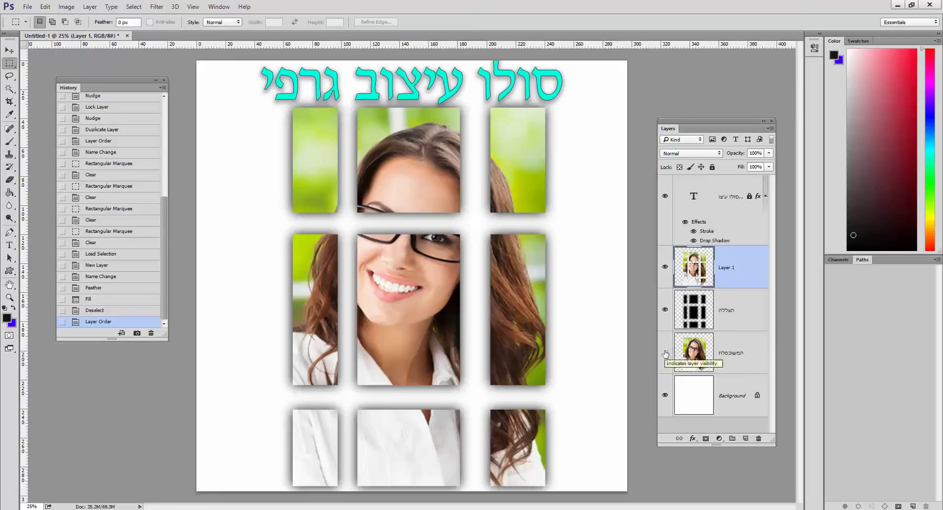
{"action": "left_click", "coordinate": [665, 354]}
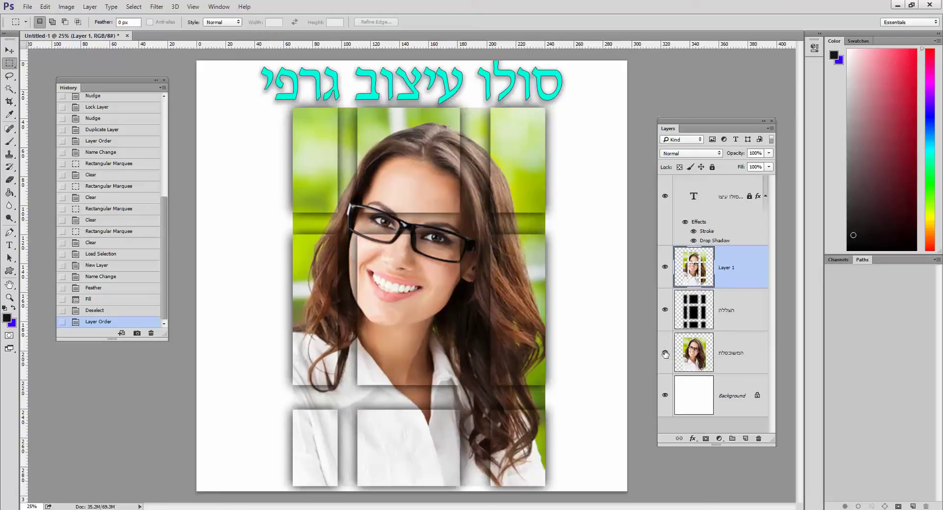
{"action": "left_click", "coordinate": [9, 297]}
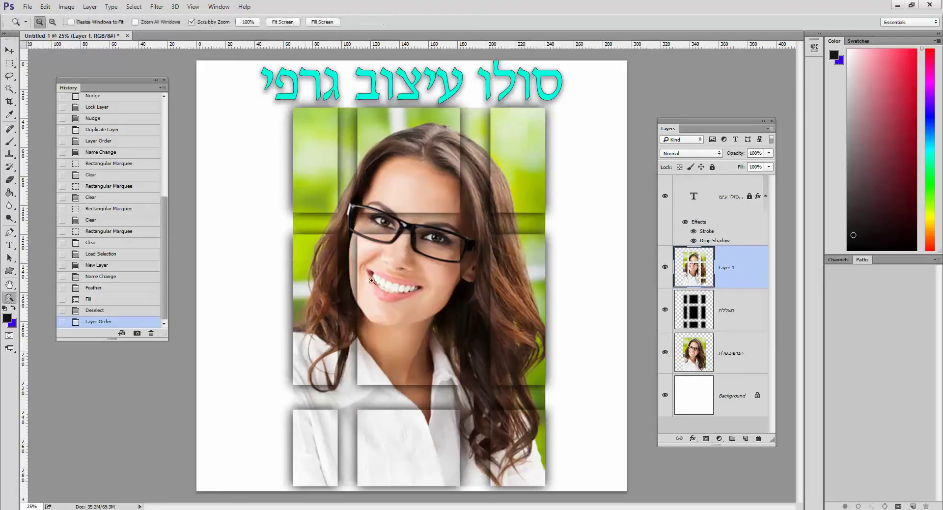
{"action": "left_click", "coordinate": [378, 280]}
{"action": "left_click", "coordinate": [388, 278]}
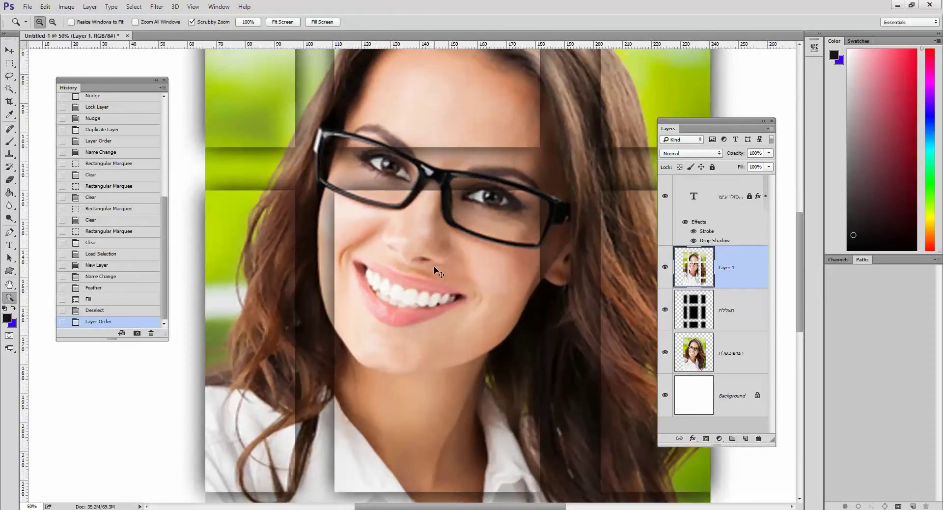
{"action": "key", "text": "ctrl+0"}
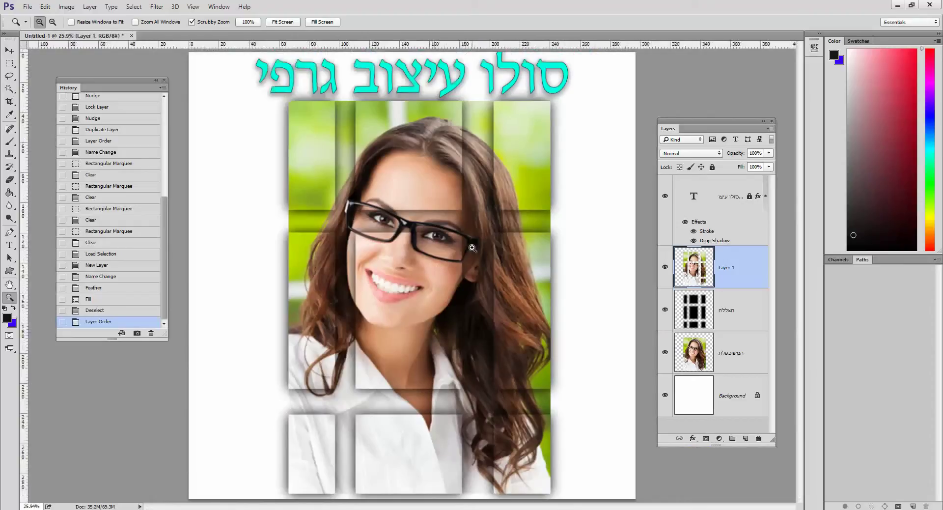
{"action": "left_click", "coordinate": [746, 312]}
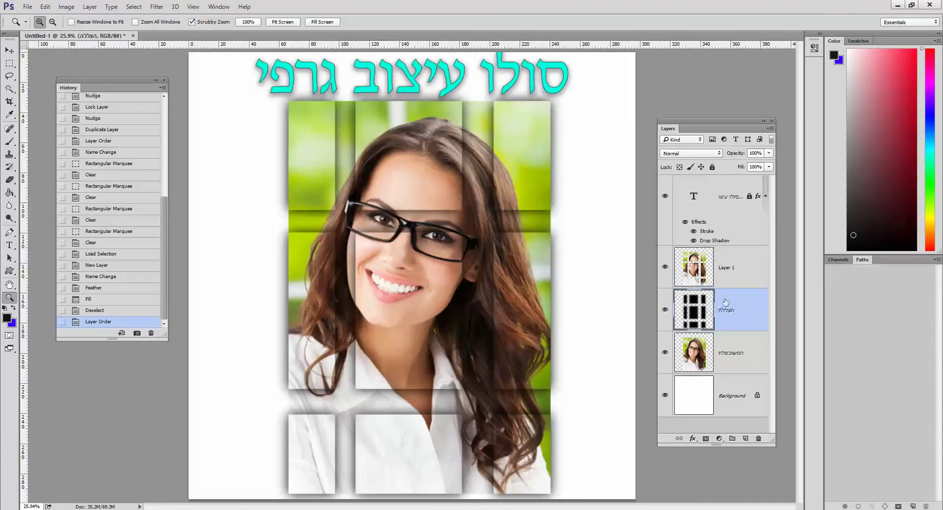
Duplicate the הצללה layer into 'הצללה copy' to deepen the tile shadows
{"action": "left_click_drag", "start_coordinate": [726, 302], "coordinate": [748, 429]}
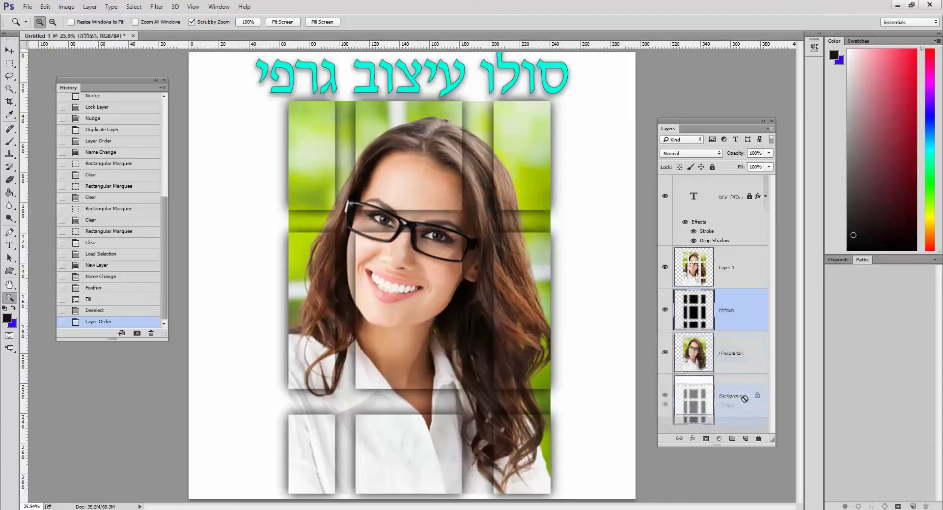
{"action": "left_click_drag", "start_coordinate": [748, 429], "coordinate": [746, 439]}
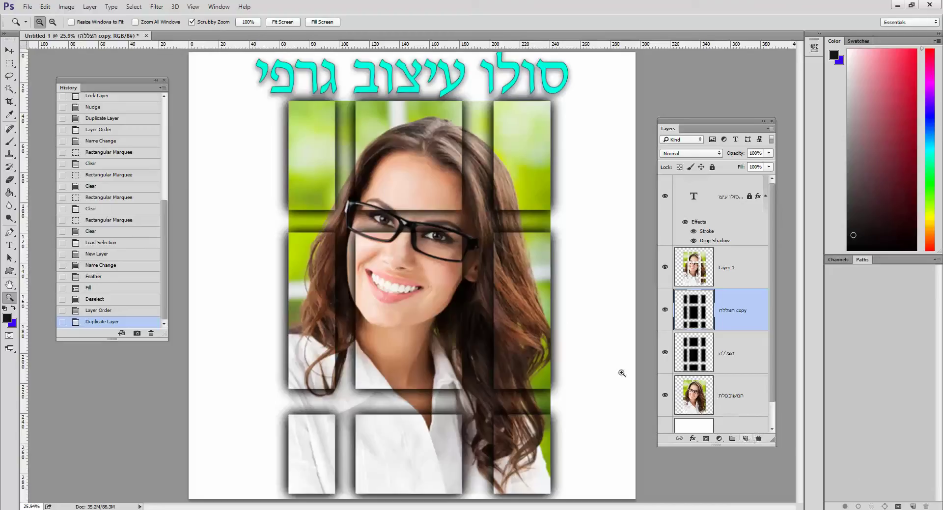
Crop the canvas tightly around the tiled portrait, removing the title and margins
{"action": "left_click", "coordinate": [9, 102]}
{"action": "left_click_drag", "start_coordinate": [287, 102], "coordinate": [561, 492]}
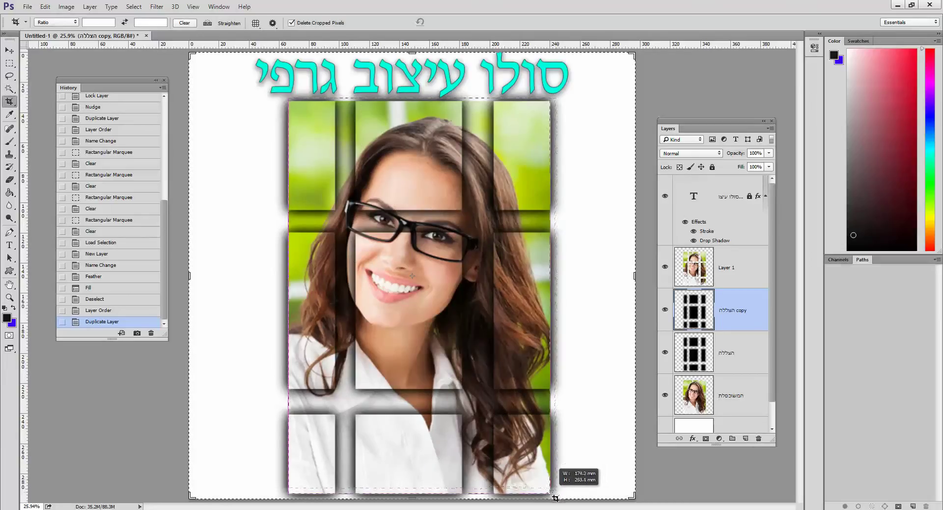
{"action": "left_click_drag", "start_coordinate": [562, 492], "coordinate": [551, 490]}
{"action": "key", "text": "Return"}
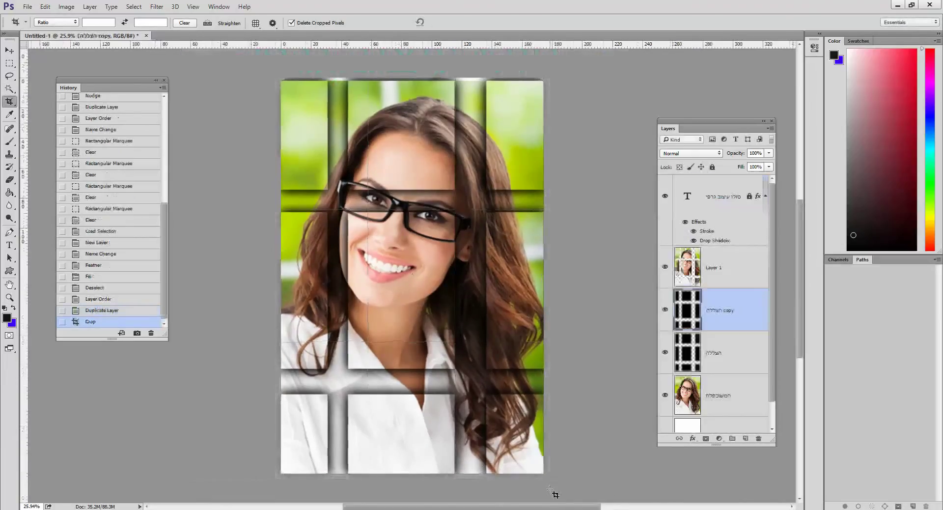
{"action": "key", "text": "ctrl"}
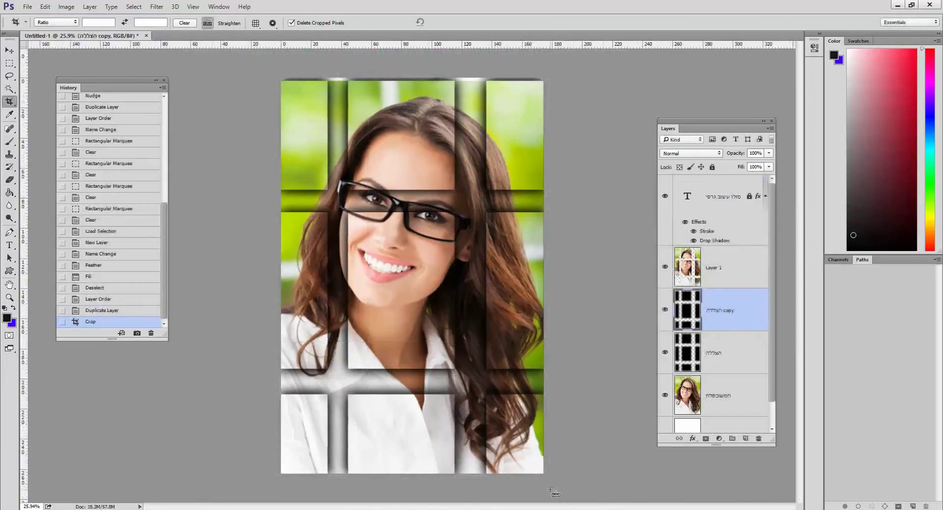
Add a new layer at the top of the stack and select the whole canvas
{"action": "scroll", "coordinate": [551, 491], "scroll_direction": "up", "scroll_amount": 1}
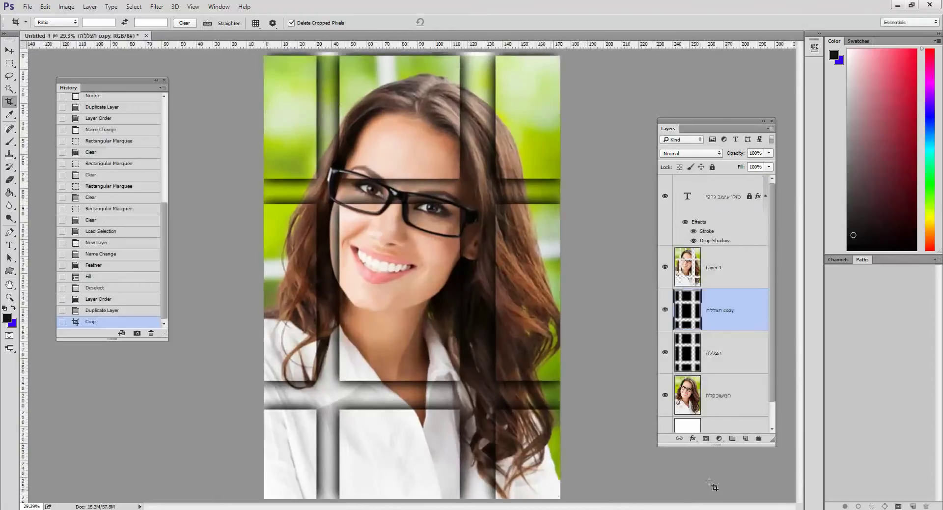
{"action": "left_click", "coordinate": [746, 438]}
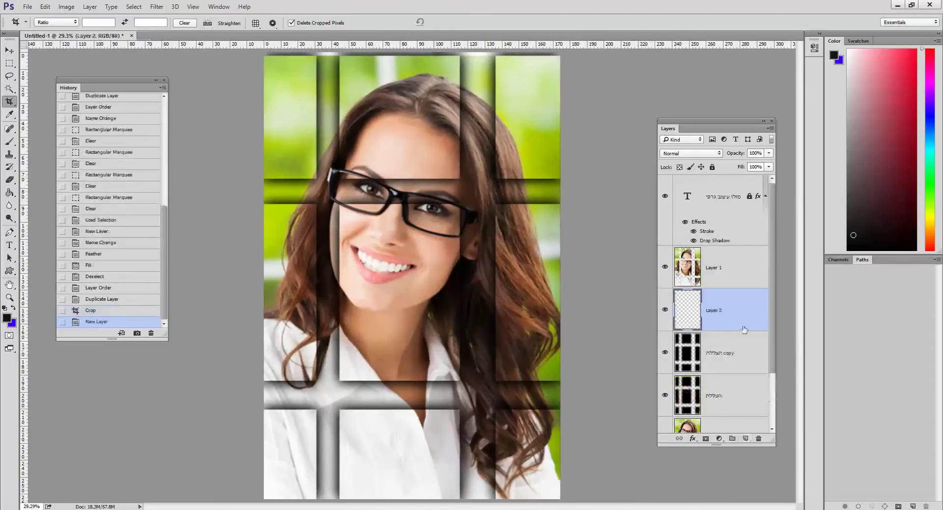
{"action": "left_click_drag", "start_coordinate": [742, 324], "coordinate": [728, 193]}
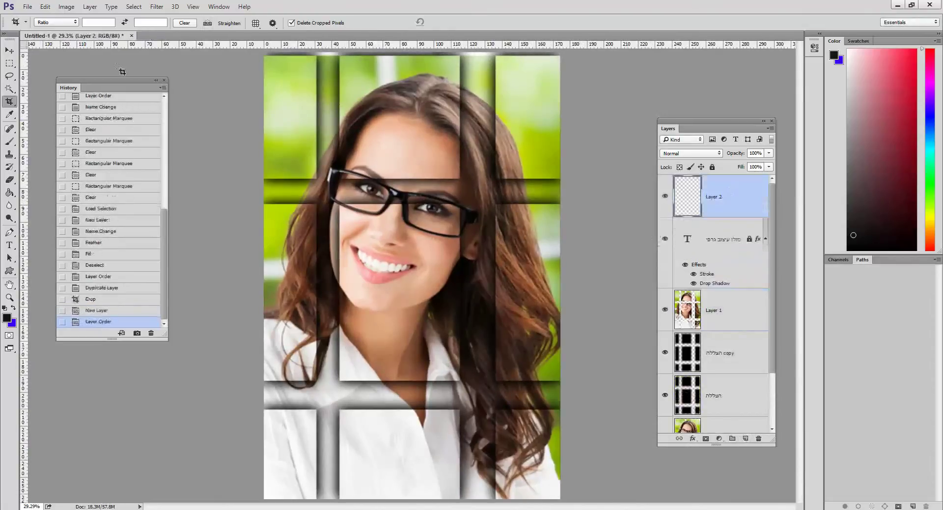
{"action": "left_click", "coordinate": [9, 62]}
{"action": "left_click_drag", "start_coordinate": [266, 59], "coordinate": [569, 503]}
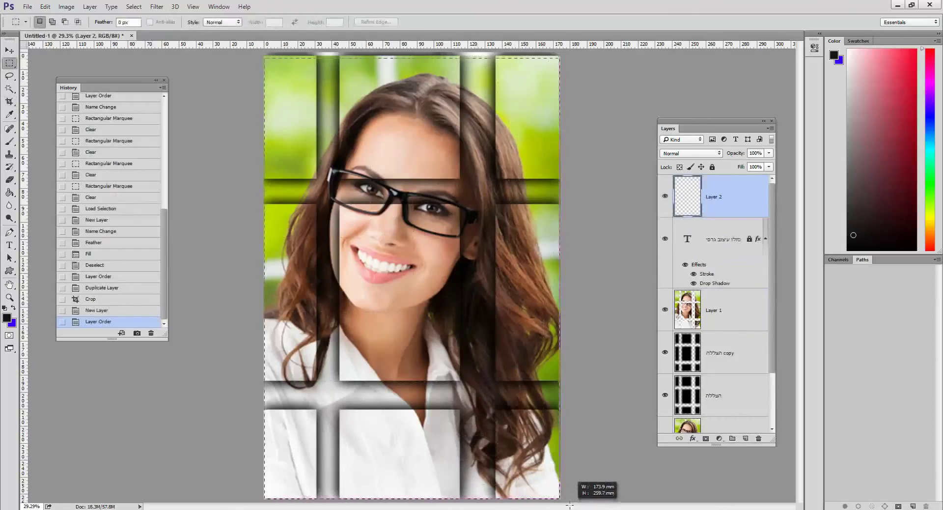
Try a 10 px stroke around the canvas selection, then undo it
{"action": "left_click", "coordinate": [43, 8]}
{"action": "left_click", "coordinate": [58, 156]}
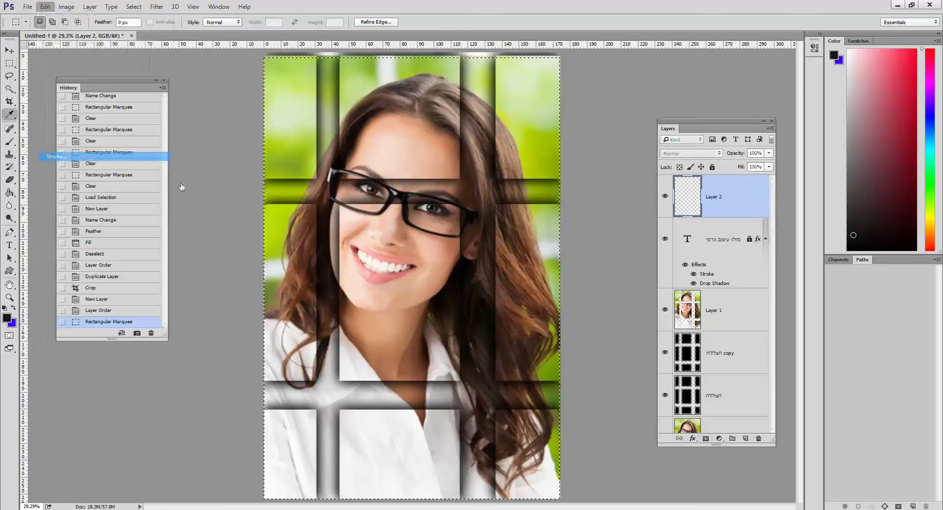
{"action": "left_click_drag", "start_coordinate": [575, 121], "coordinate": [628, 106]}
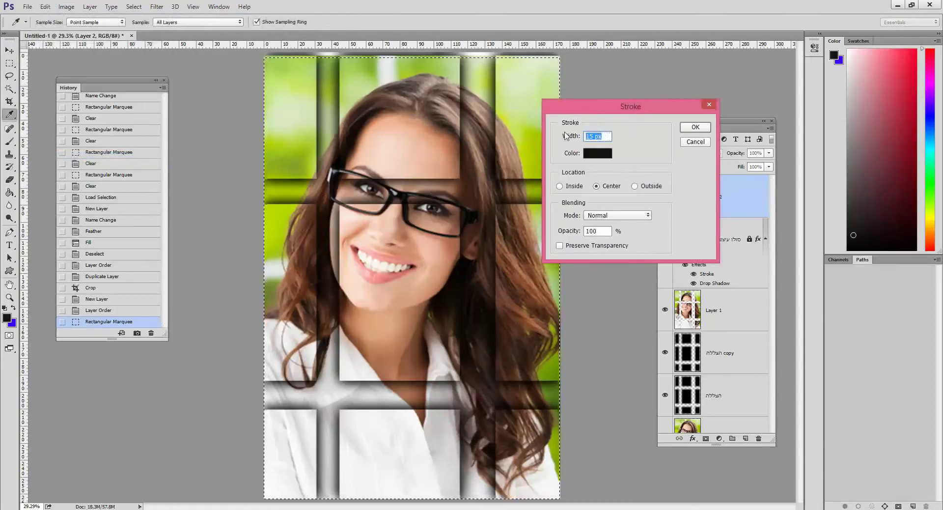
{"action": "type", "text": "100"}
{"action": "key", "text": "Escape"}
{"action": "key", "text": "m"}
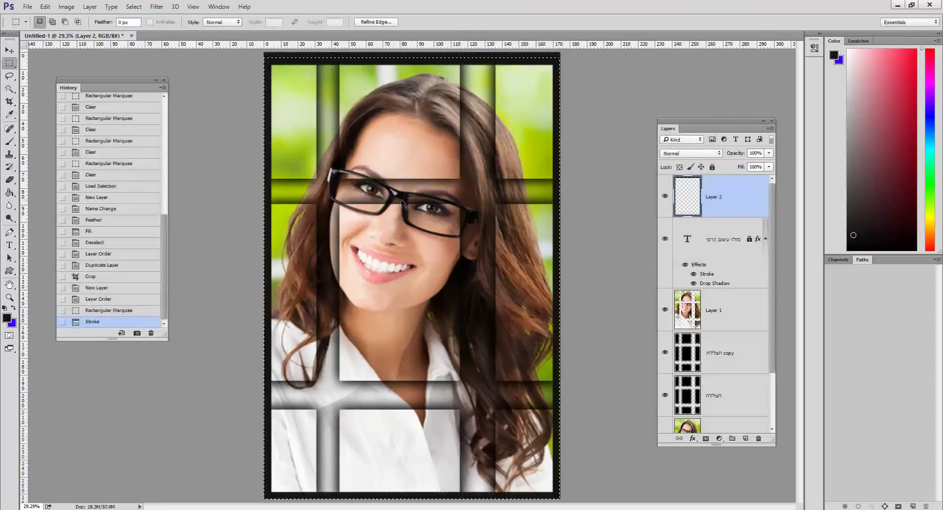
{"action": "key", "text": "ctrl+d"}
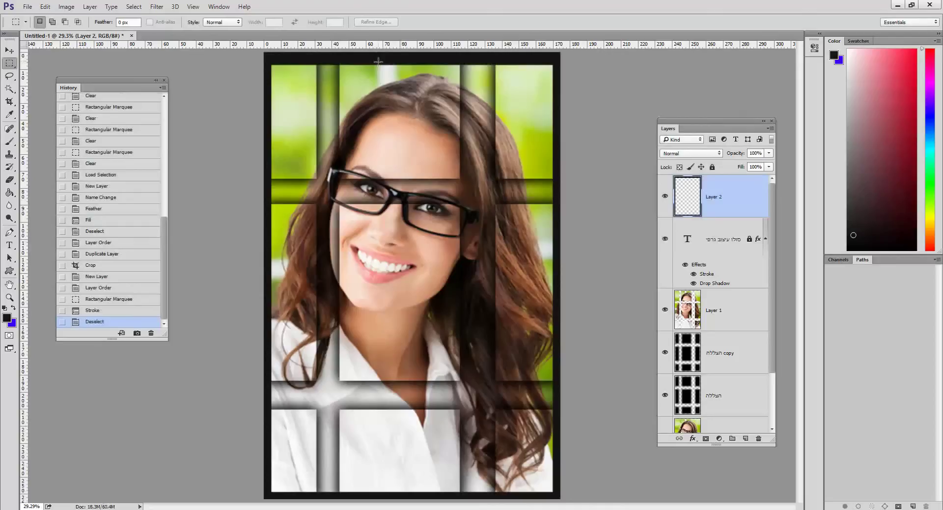
{"action": "key", "text": "ctrl+z"}
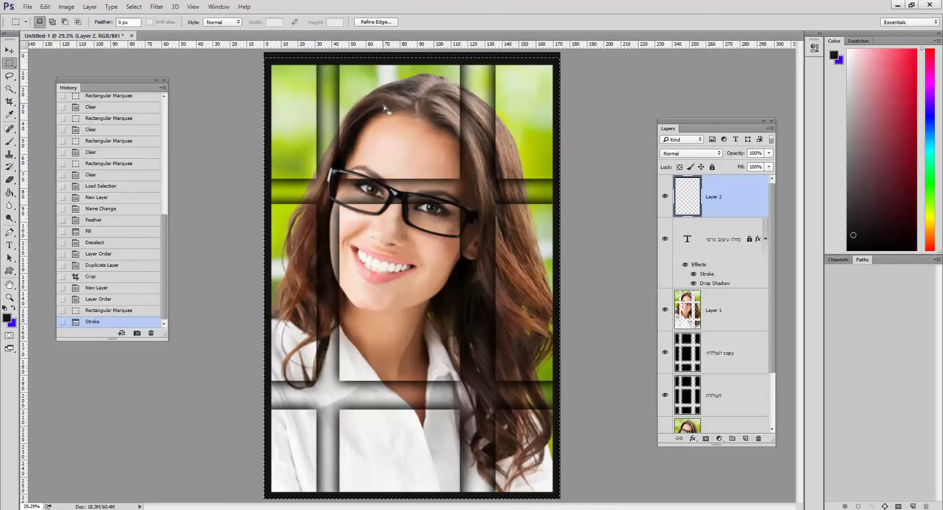
{"action": "key", "text": "ctrl+alt+z"}
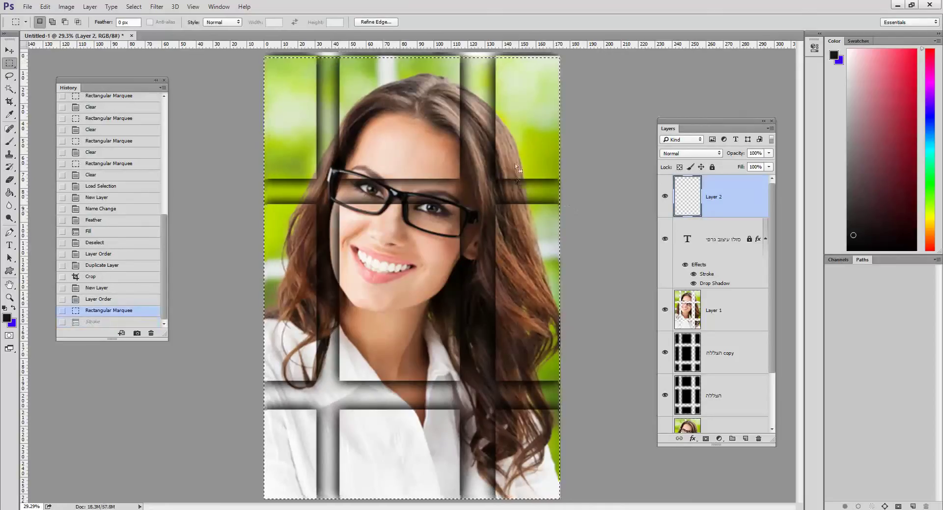
Stroke the canvas selection on Layer 2 with white (ffffff)
{"action": "left_click", "coordinate": [44, 7]}
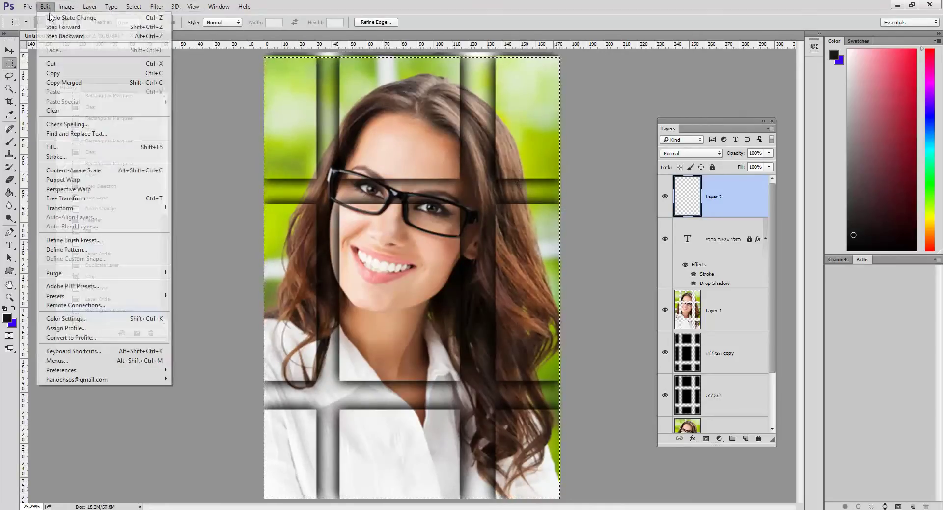
{"action": "left_click", "coordinate": [55, 156]}
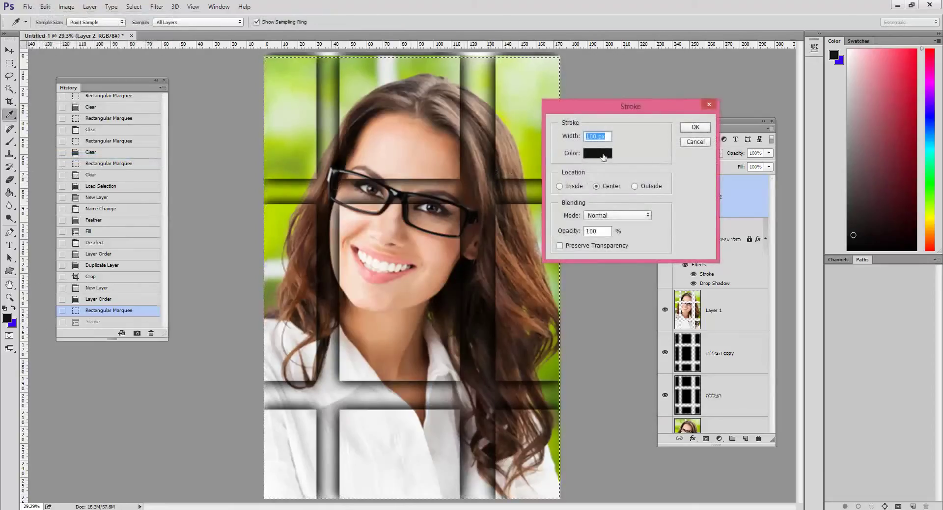
{"action": "left_click", "coordinate": [604, 156]}
{"action": "type", "text": "ffffff"}
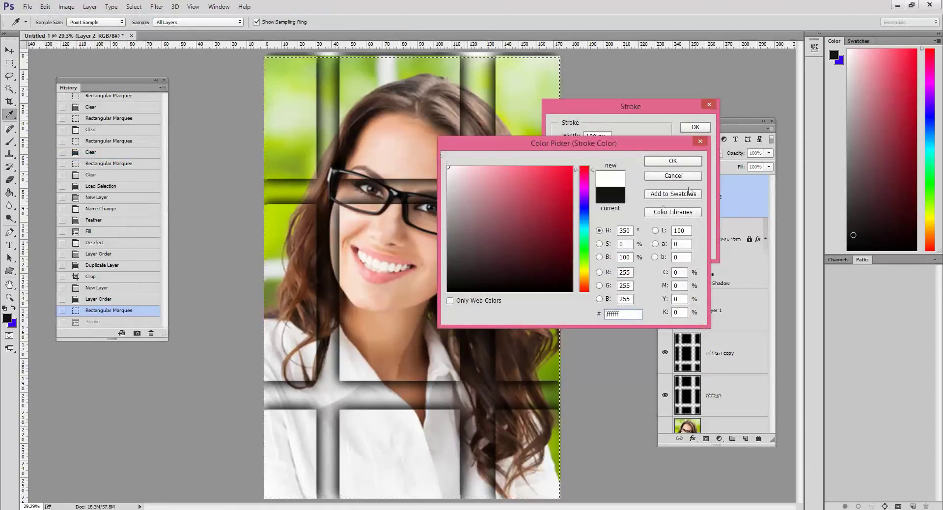
{"action": "left_click", "coordinate": [673, 161]}
{"action": "left_click", "coordinate": [695, 128]}
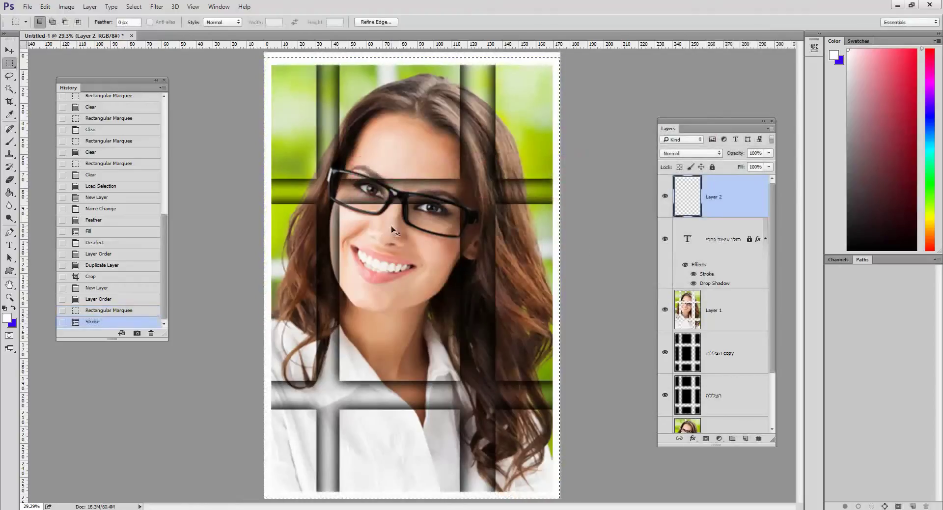
Deselect, restore the selection, and delete Layer 2 with its white stroke
{"action": "key", "text": "ctrl+d"}
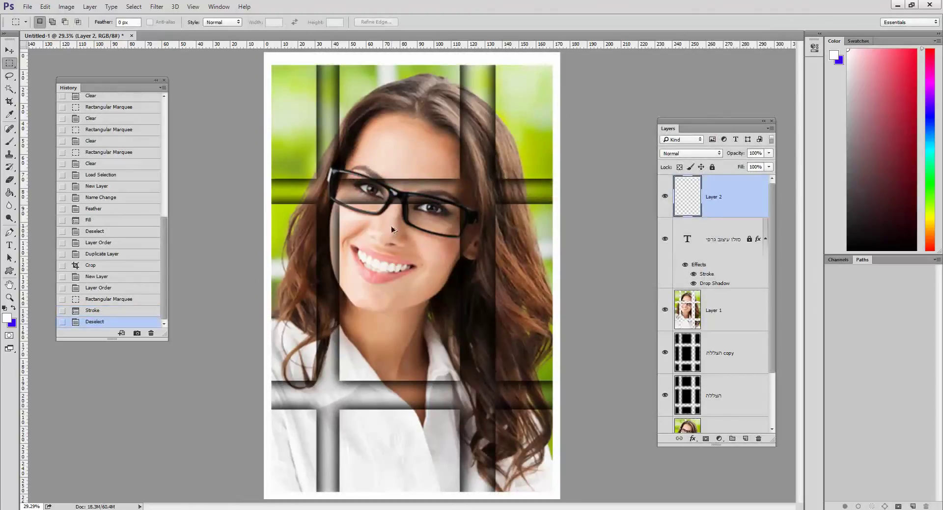
{"action": "key", "text": "ctrl+z"}
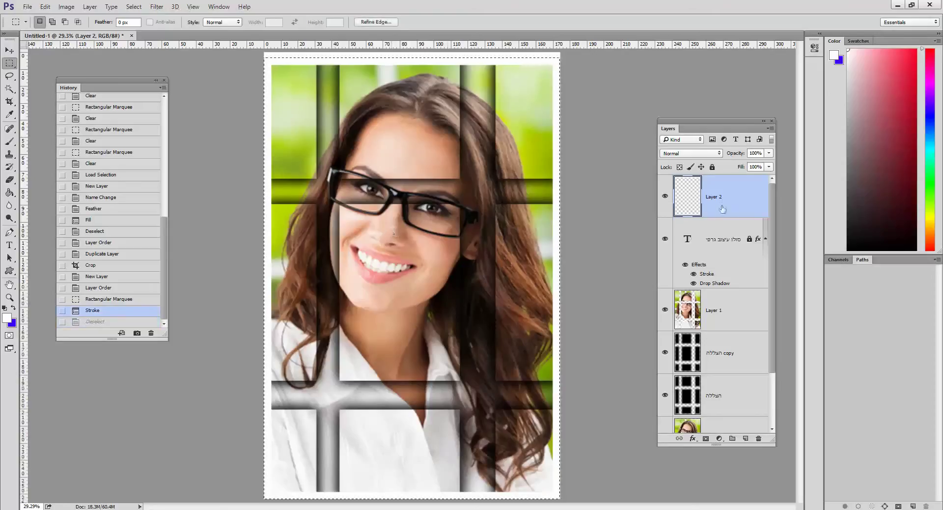
{"action": "mouse_move", "coordinate": [722, 206]}
{"action": "left_mouse_down"}
{"action": "mouse_move", "coordinate": [739, 379]}
{"action": "mouse_move", "coordinate": [758, 438]}
{"action": "left_mouse_up"}
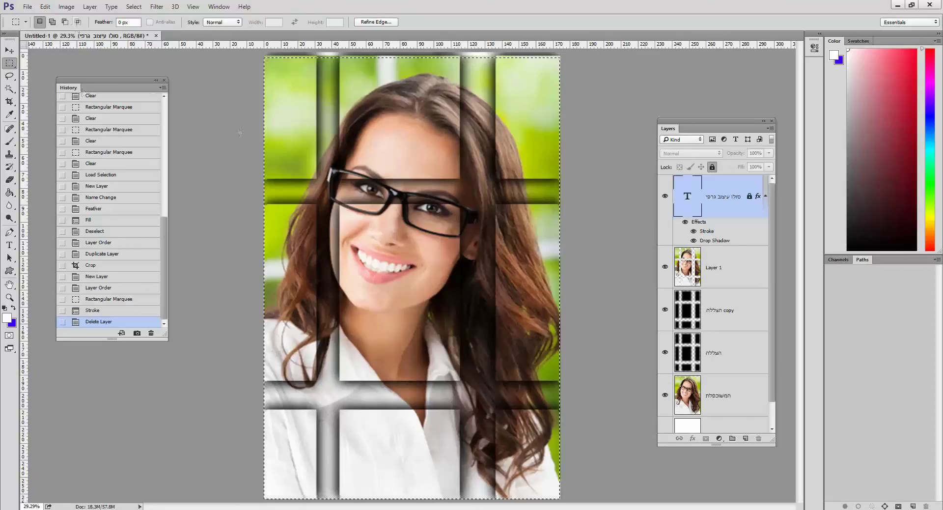
Add a new layer above the title and fill the whole canvas with white
{"action": "left_click", "coordinate": [525, 272]}
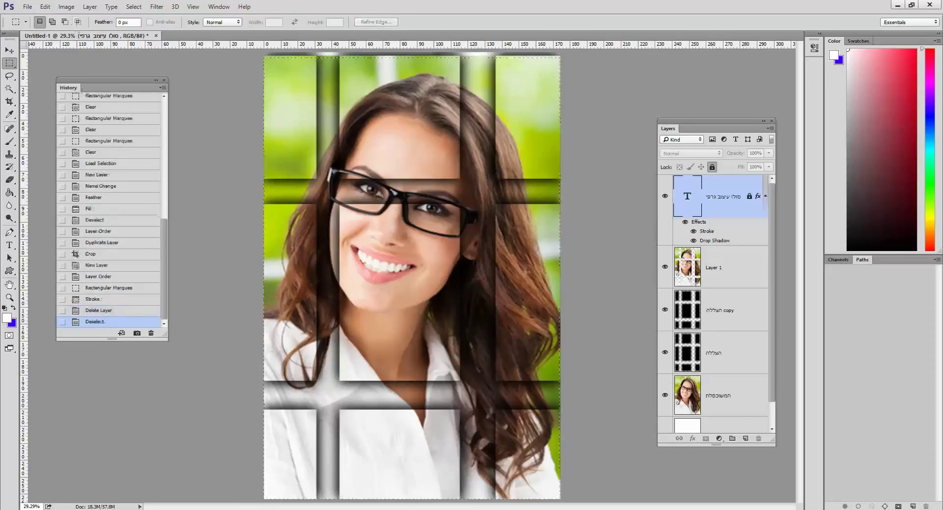
{"action": "left_click", "coordinate": [746, 439]}
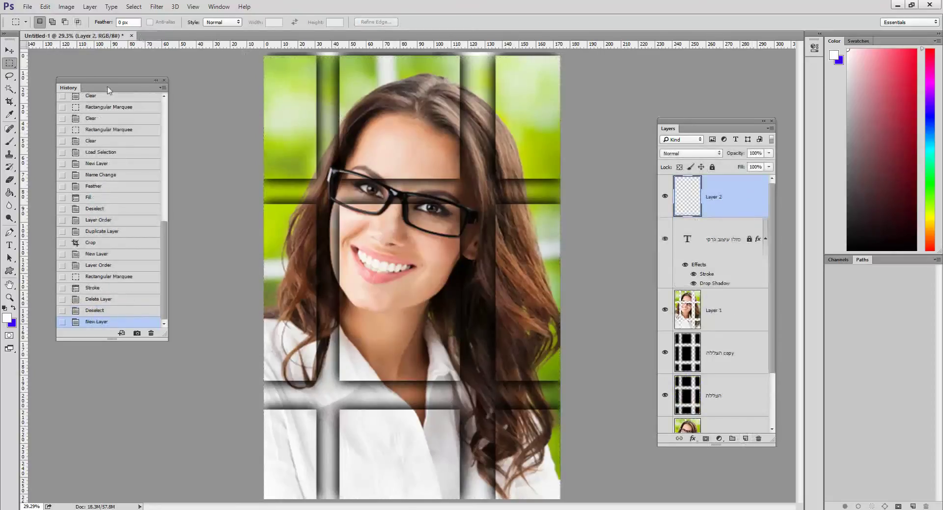
{"action": "key", "text": "ctrl+a"}
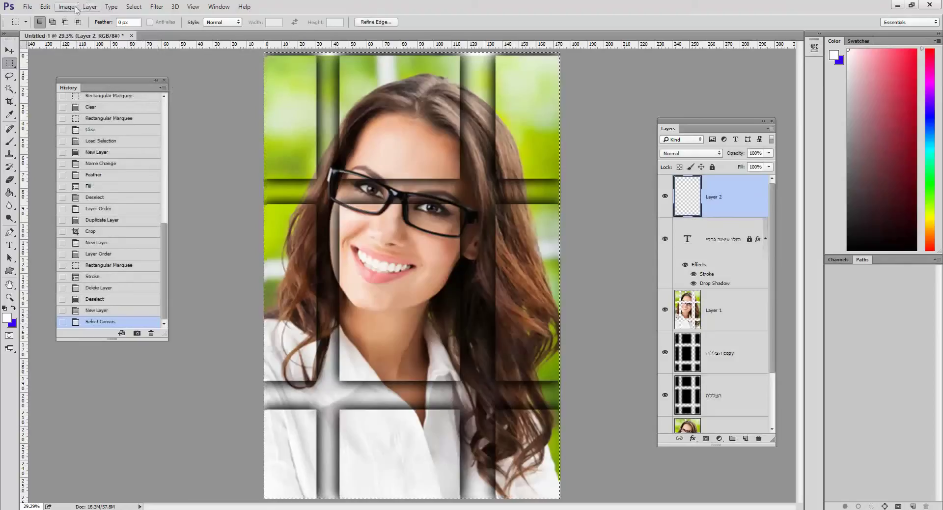
{"action": "left_click", "coordinate": [45, 6]}
{"action": "left_click", "coordinate": [98, 145]}
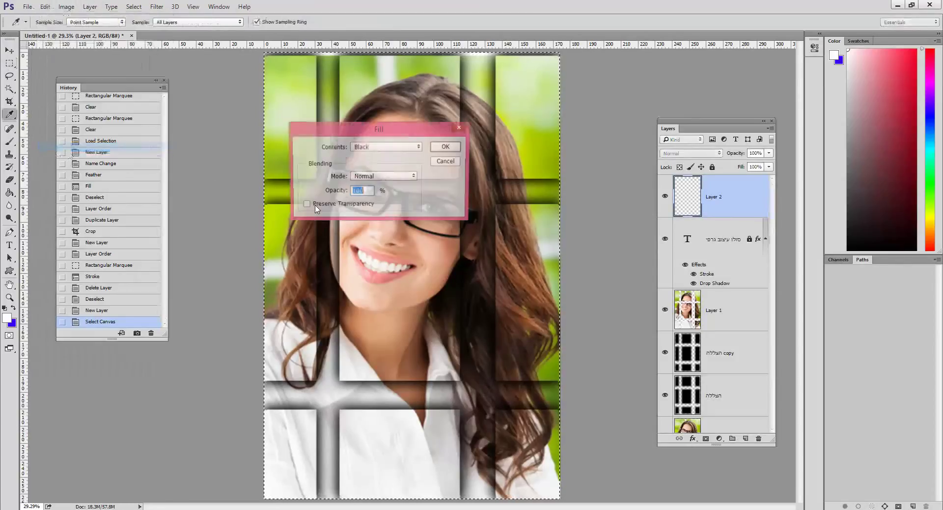
{"action": "left_click", "coordinate": [387, 146]}
{"action": "left_click", "coordinate": [369, 229]}
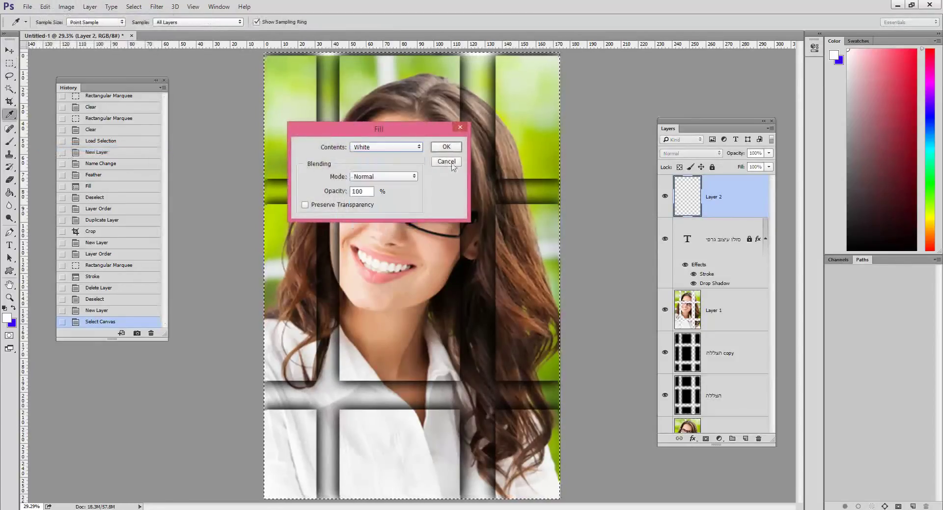
{"action": "left_click", "coordinate": [447, 147]}
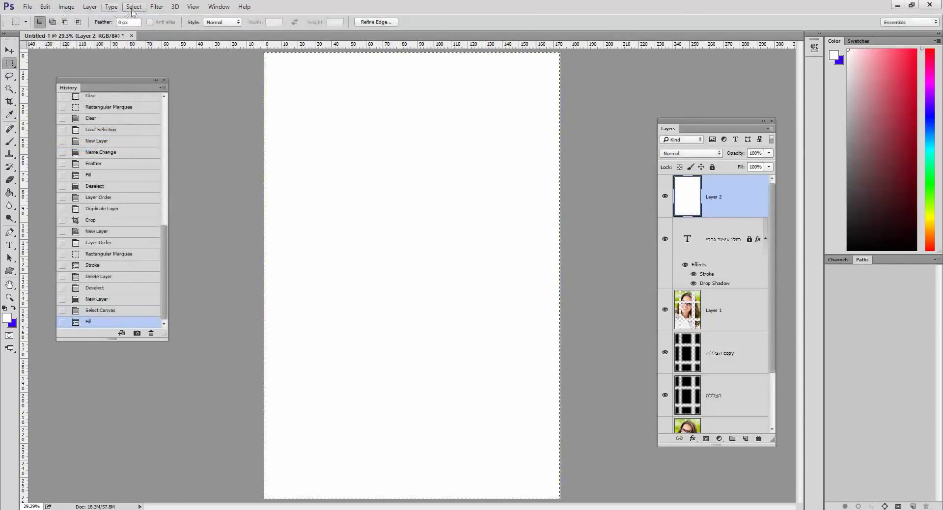
{"action": "left_click", "coordinate": [133, 7]}
{"action": "left_click", "coordinate": [140, 26]}
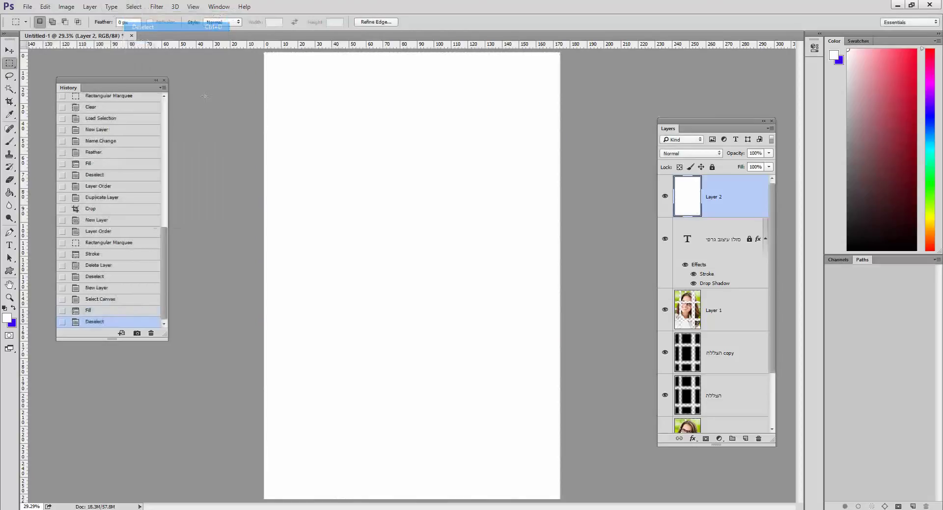
Feather an inset rectangle by 100 px and delete the white inside to reveal the portrait
{"action": "right_click", "coordinate": [10, 64]}
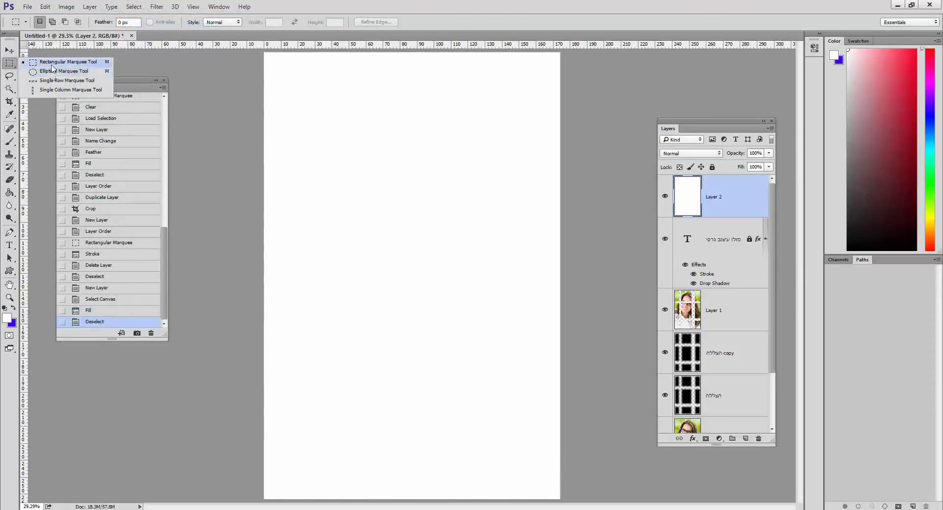
{"action": "left_click", "coordinate": [51, 65]}
{"action": "left_click_drag", "start_coordinate": [285, 71], "coordinate": [543, 487]}
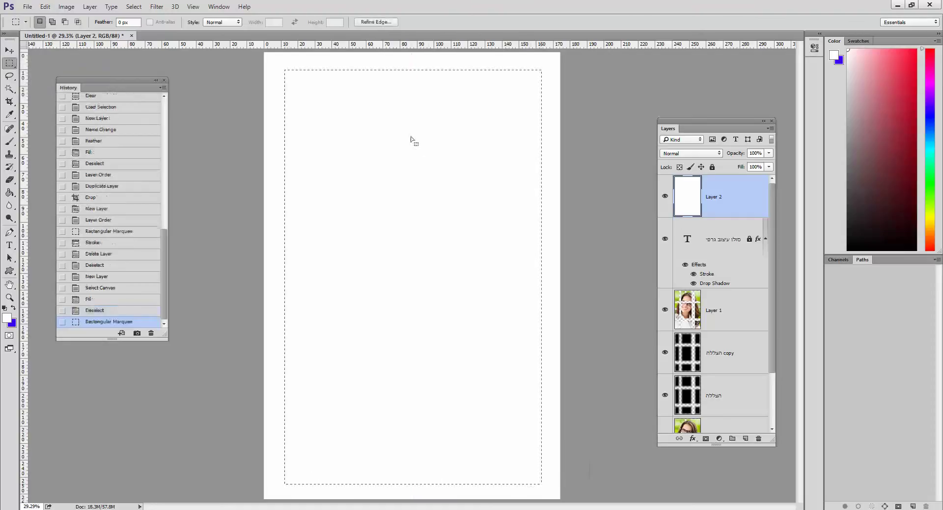
{"action": "right_click", "coordinate": [410, 139]}
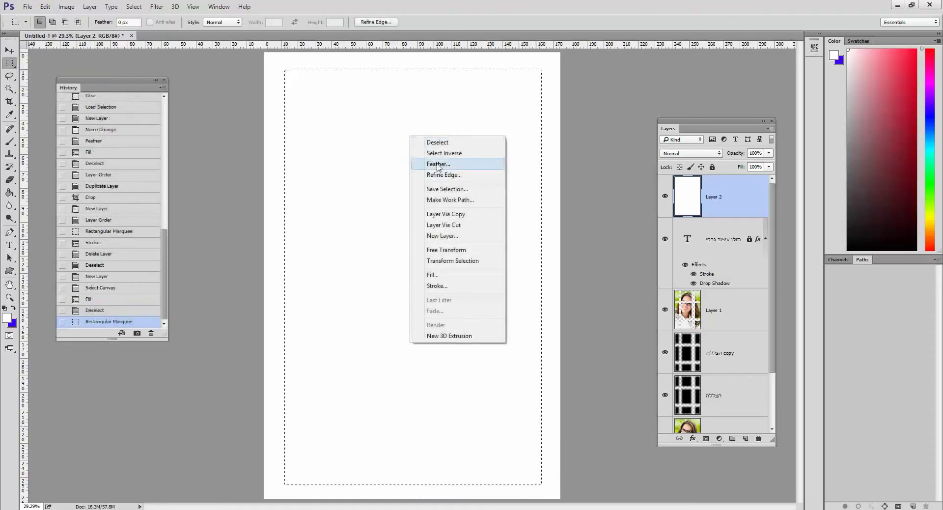
{"action": "left_click", "coordinate": [432, 163]}
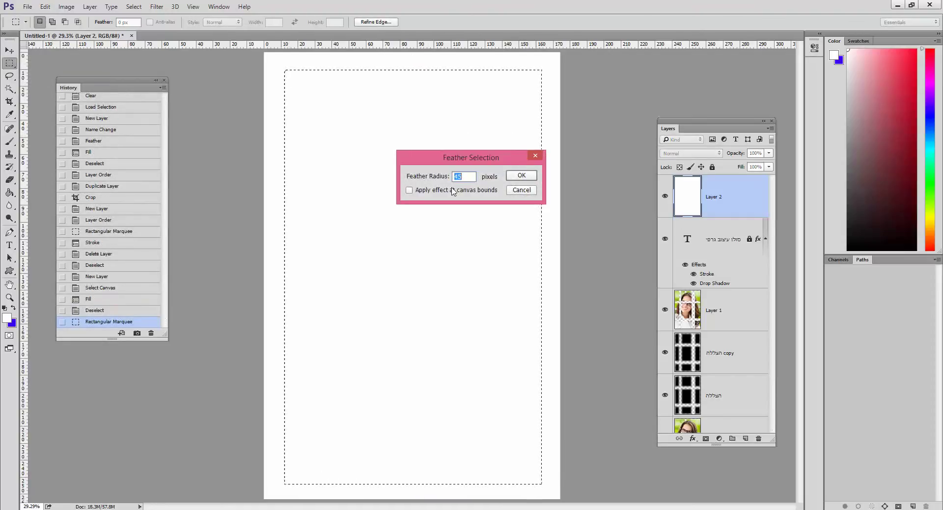
{"action": "type", "text": "100"}
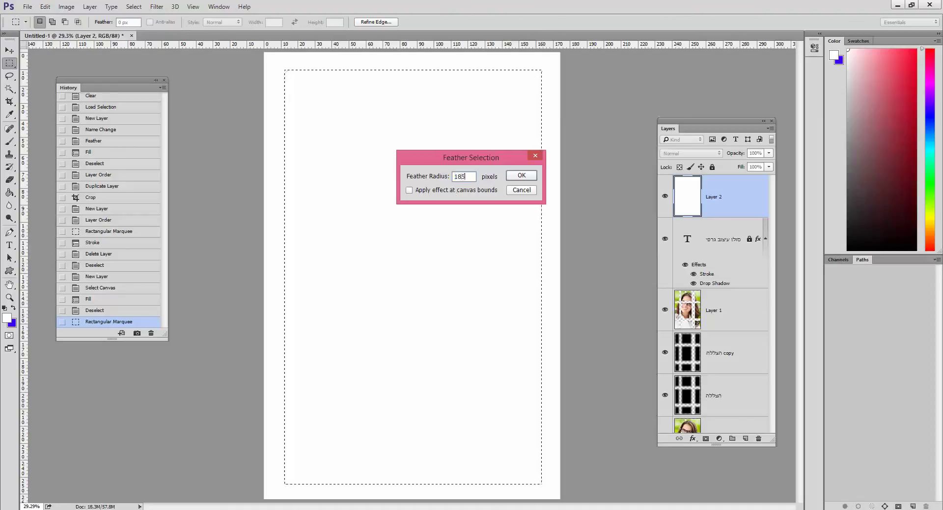
{"action": "key", "text": "Return"}
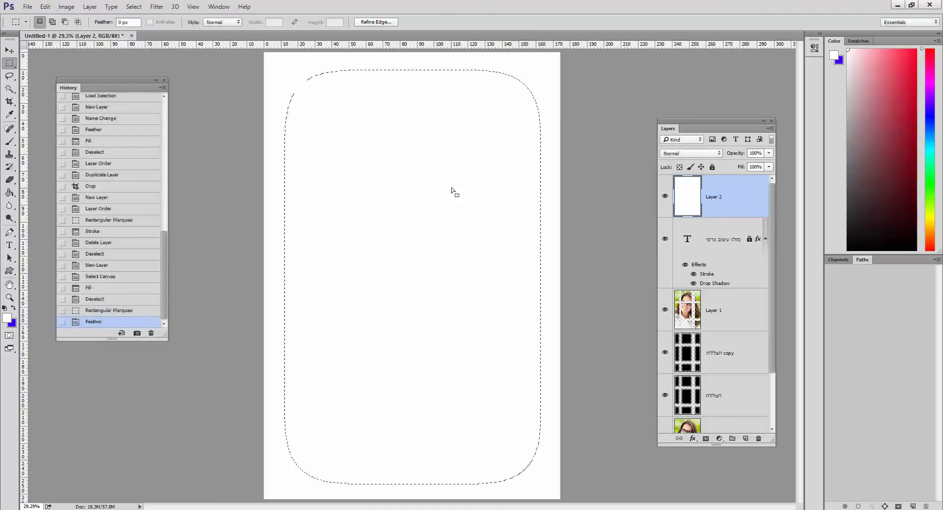
{"action": "key", "text": "Delete"}
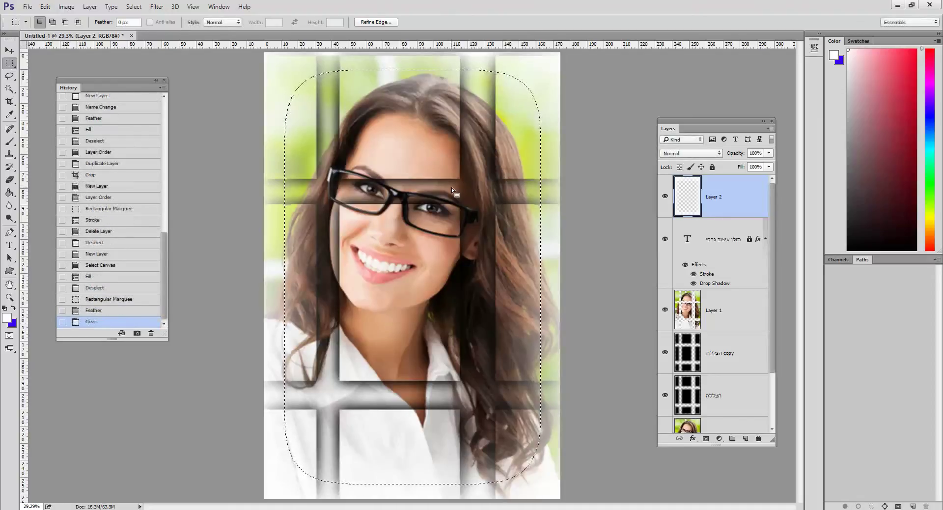
{"action": "key", "text": "Delete"}
{"action": "key", "text": "ctrl+d"}
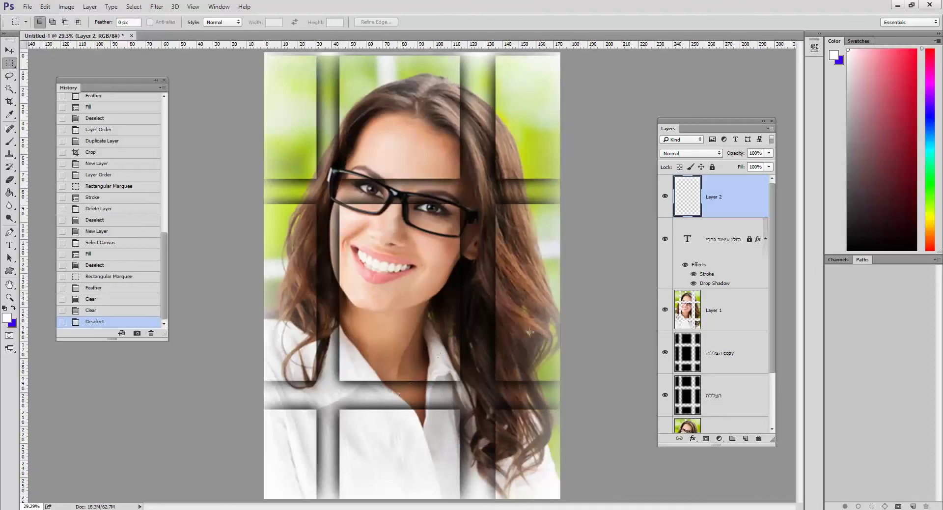
Revert history to the Layer Order state, undoing crop and vignette, and fit the document on screen
{"action": "left_click", "coordinate": [105, 244]}
{"action": "left_click", "coordinate": [119, 209]}
{"action": "left_click", "coordinate": [122, 188]}
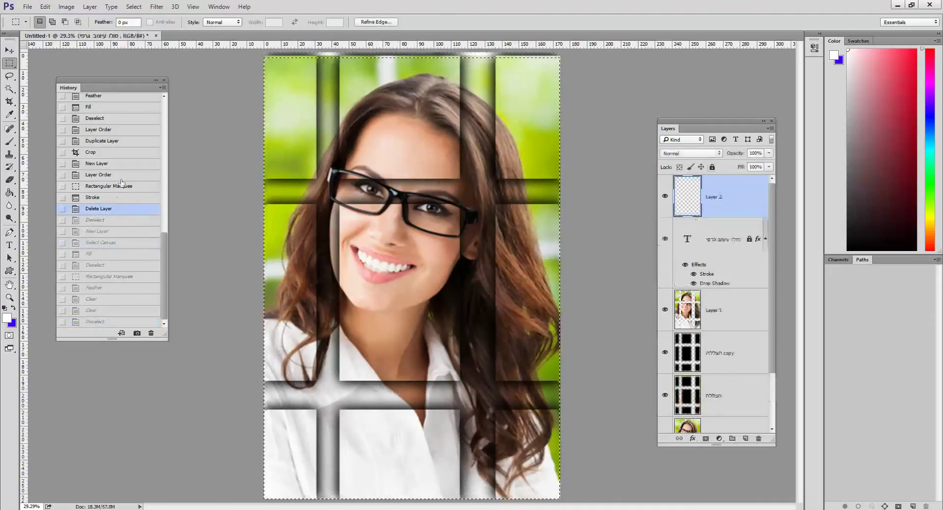
{"action": "left_click", "coordinate": [125, 152]}
{"action": "left_click", "coordinate": [122, 130]}
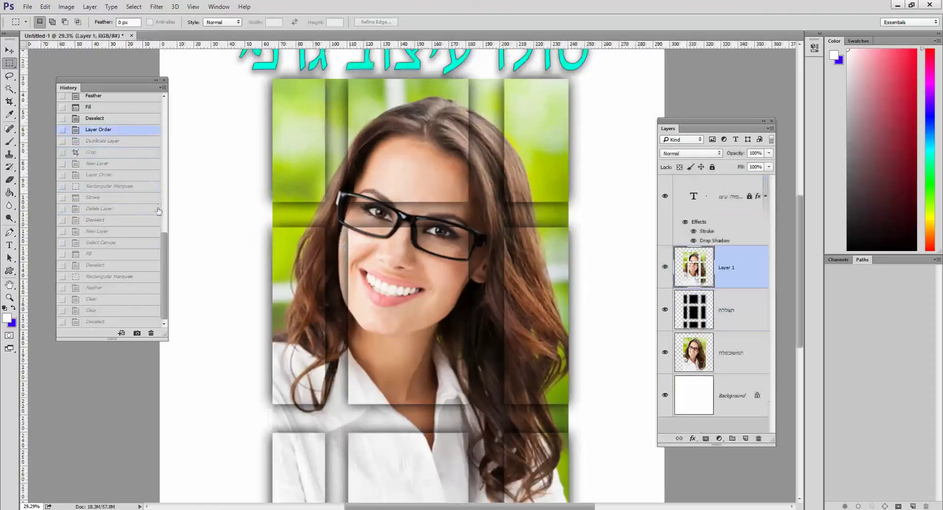
{"action": "left_click_drag", "start_coordinate": [164, 248], "coordinate": [177, 178]}
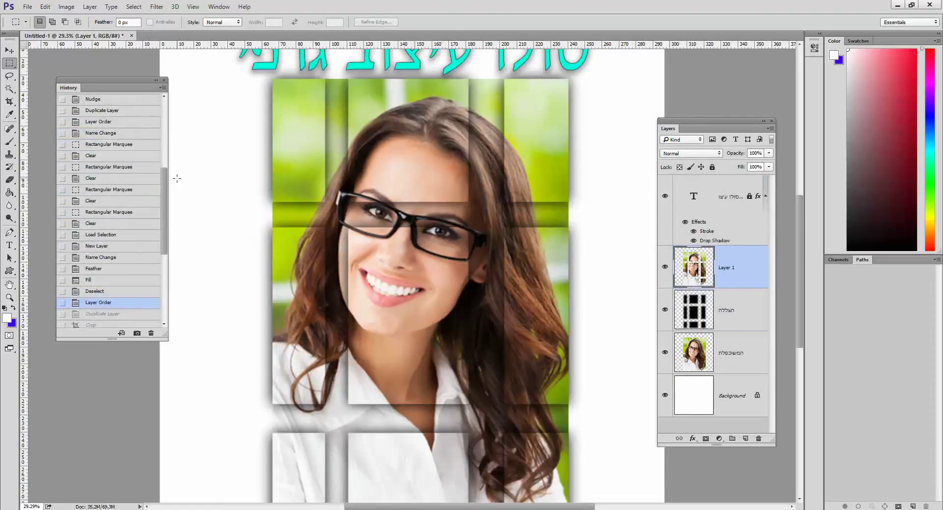
{"action": "key", "text": "ctrl+0"}
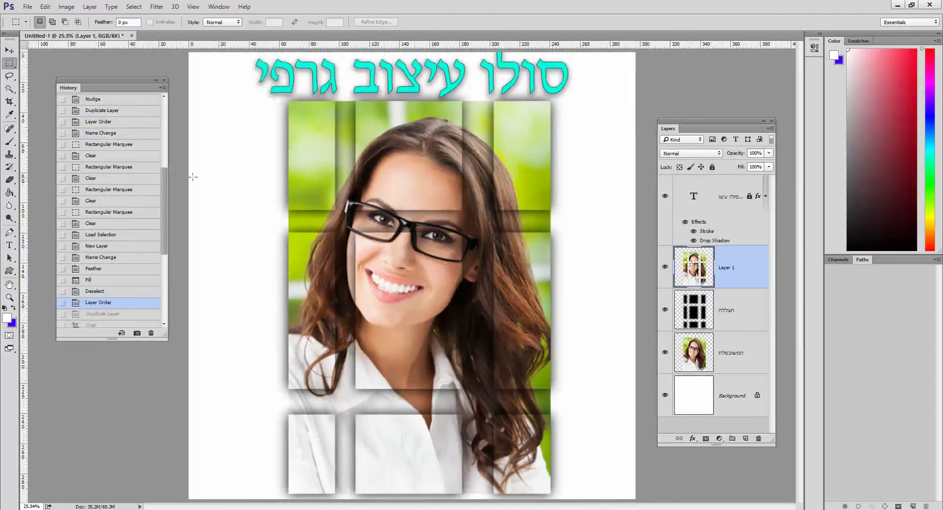